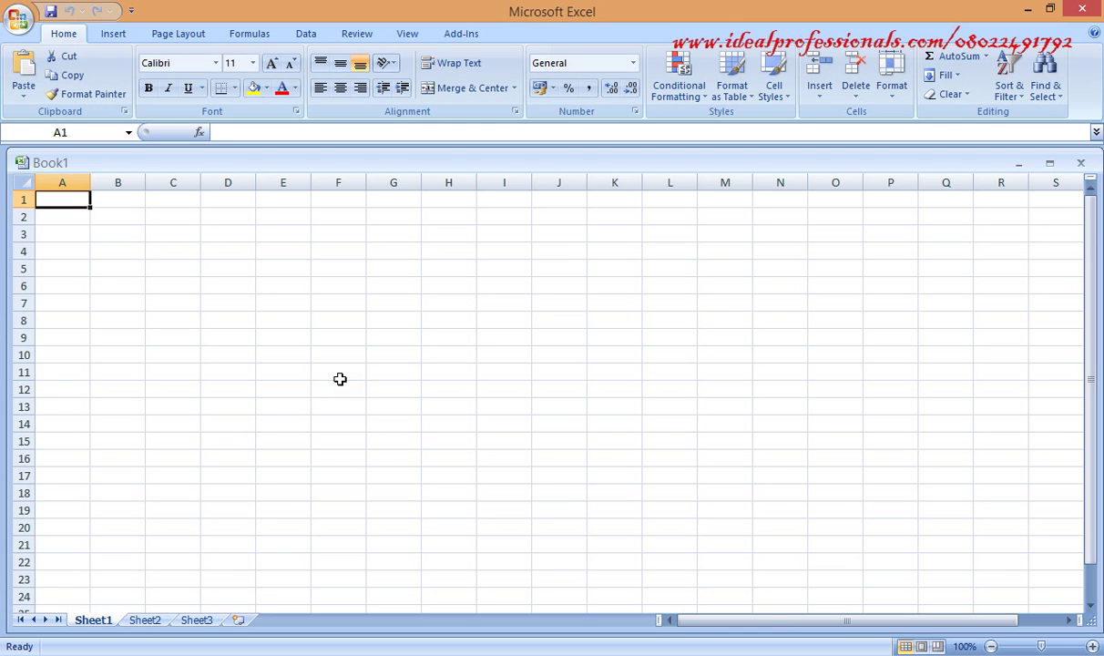
Label cell A1 "Taxable Income" and enter the income amount N50,000 in D1
{"action": "type", "text": "Taxa"}
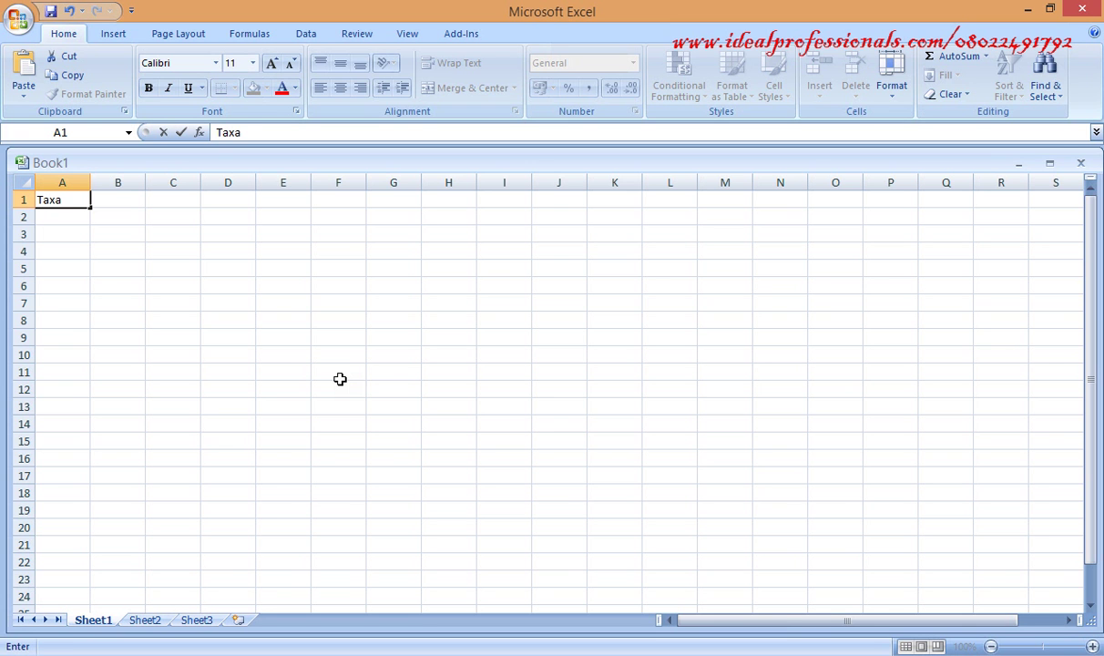
{"action": "type", "text": "ble Income"}
{"action": "key", "text": "ctrl+Return"}
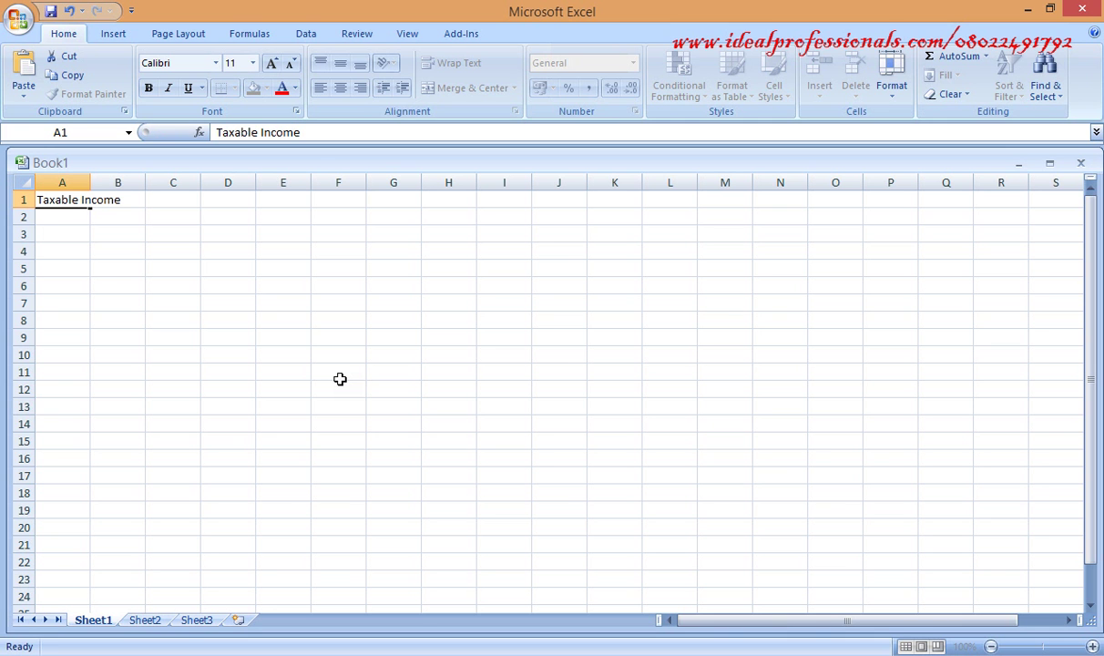
{"action": "key", "text": "Tab"}
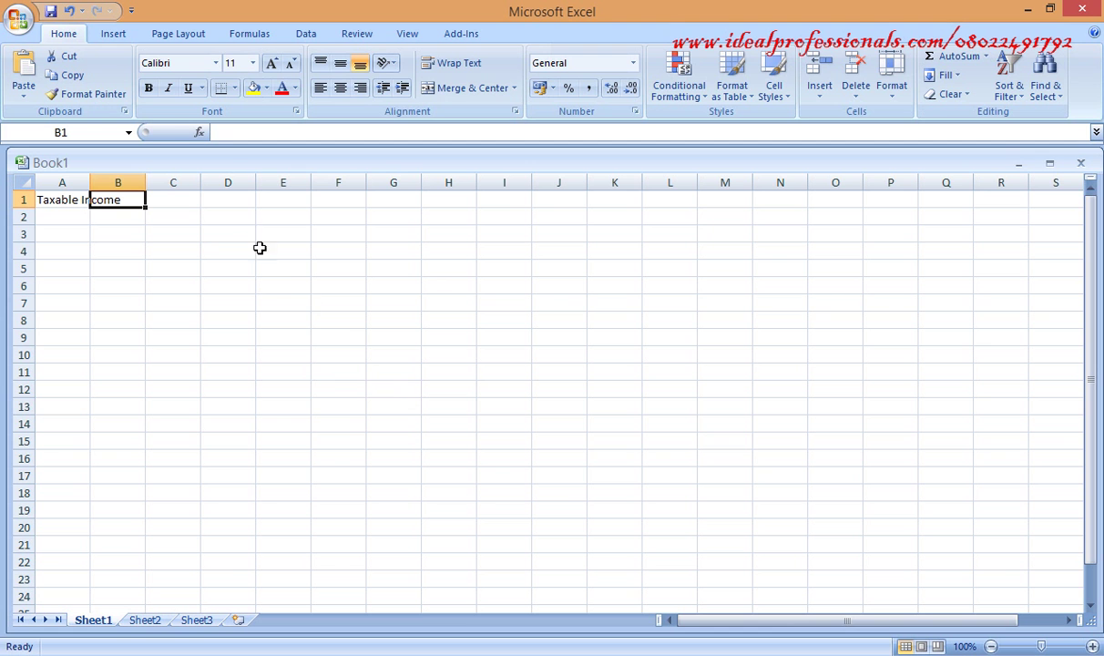
{"action": "left_click", "coordinate": [233, 199]}
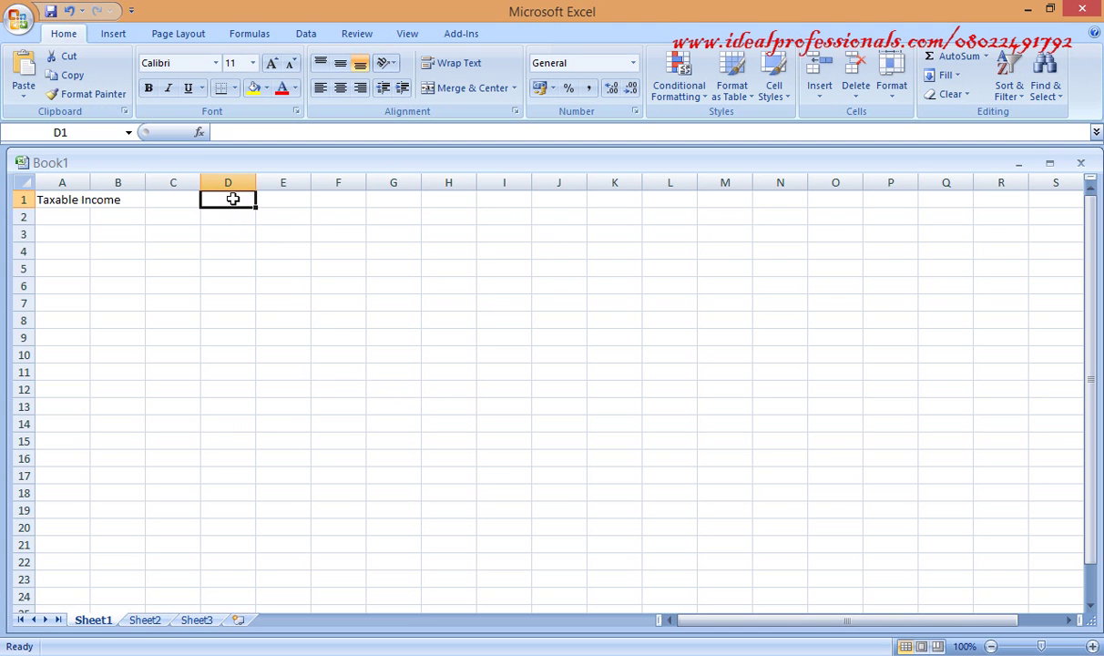
{"action": "type", "text": "N"}
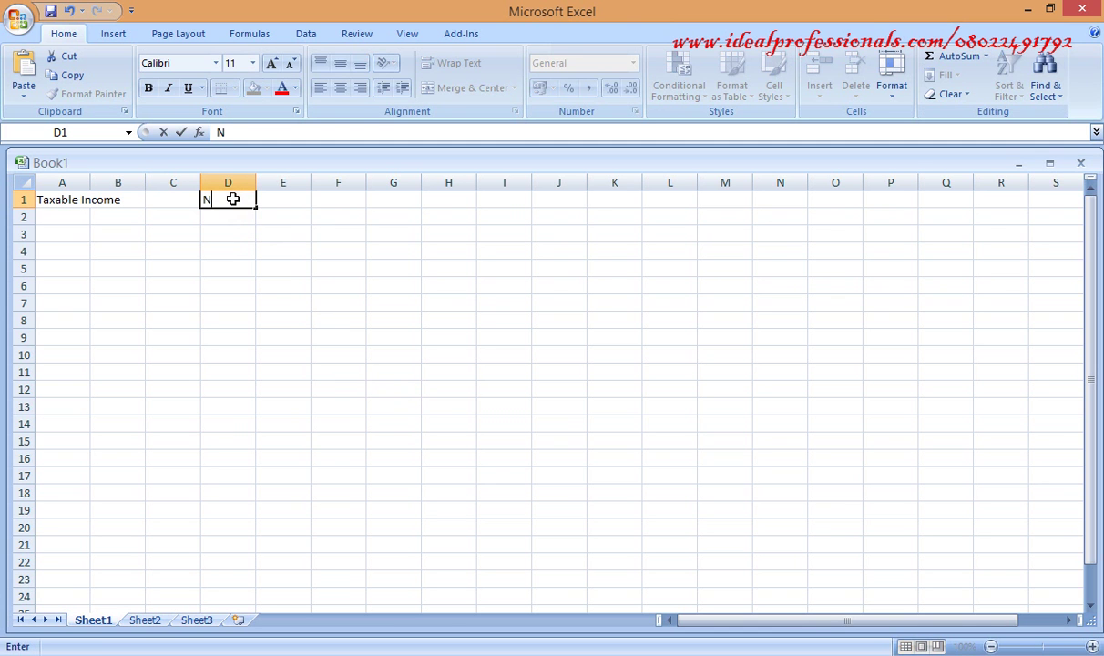
{"action": "type", "text": "50,000"}
{"action": "key", "text": "Return"}
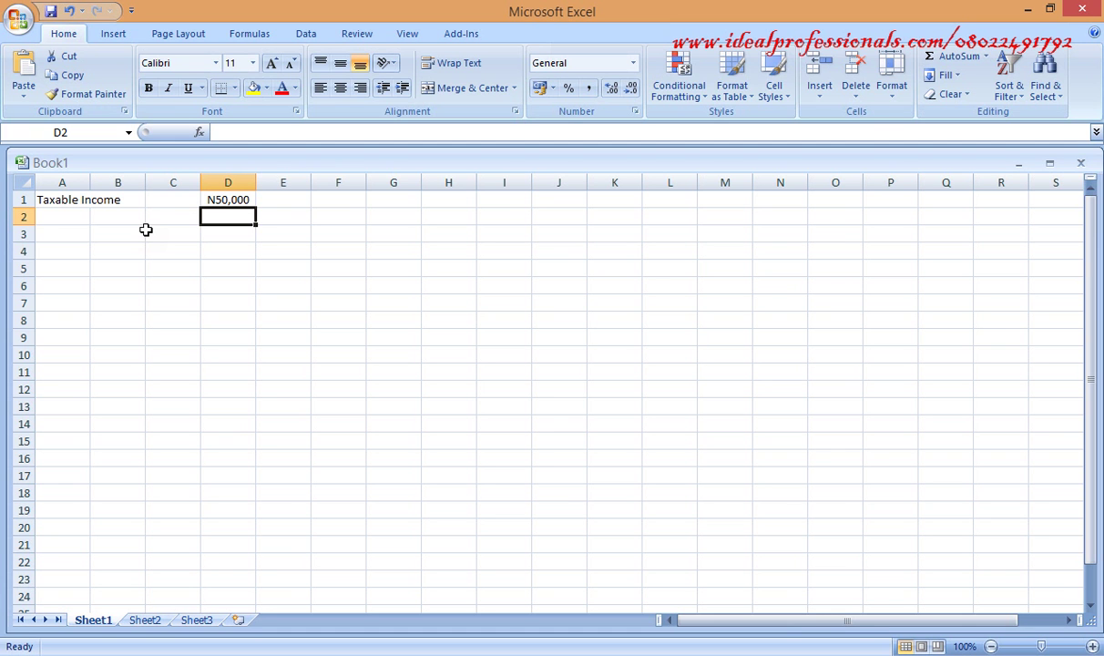
Add the label "Tax Rate" in A2 and enter 20% beside it in B2
{"action": "left_click", "coordinate": [80, 199]}
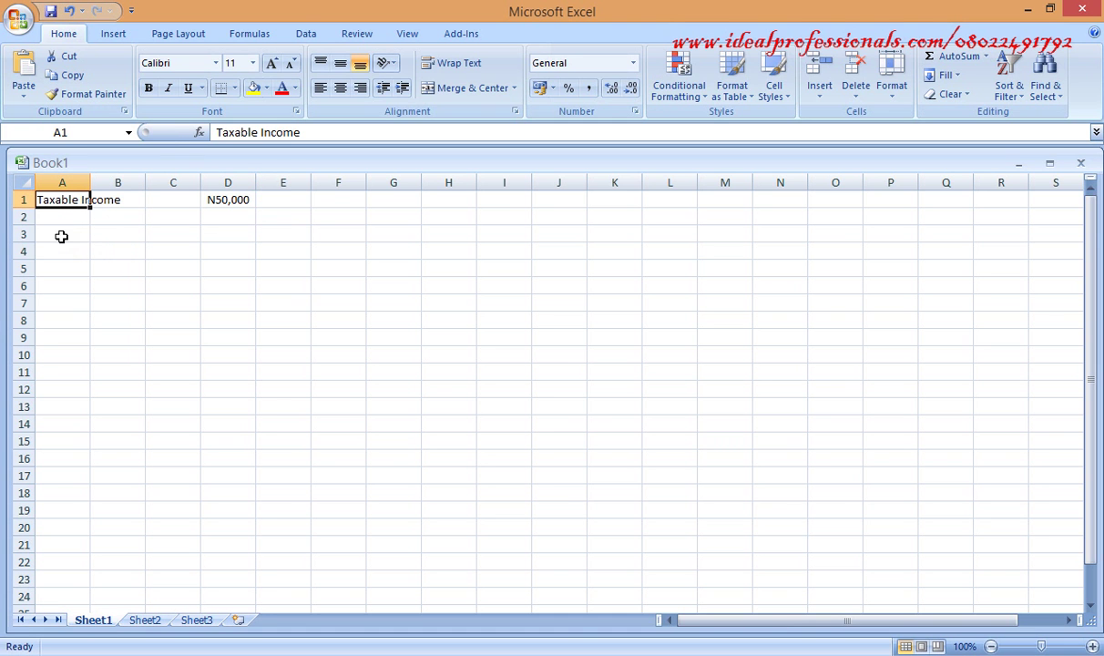
{"action": "left_click", "coordinate": [55, 216]}
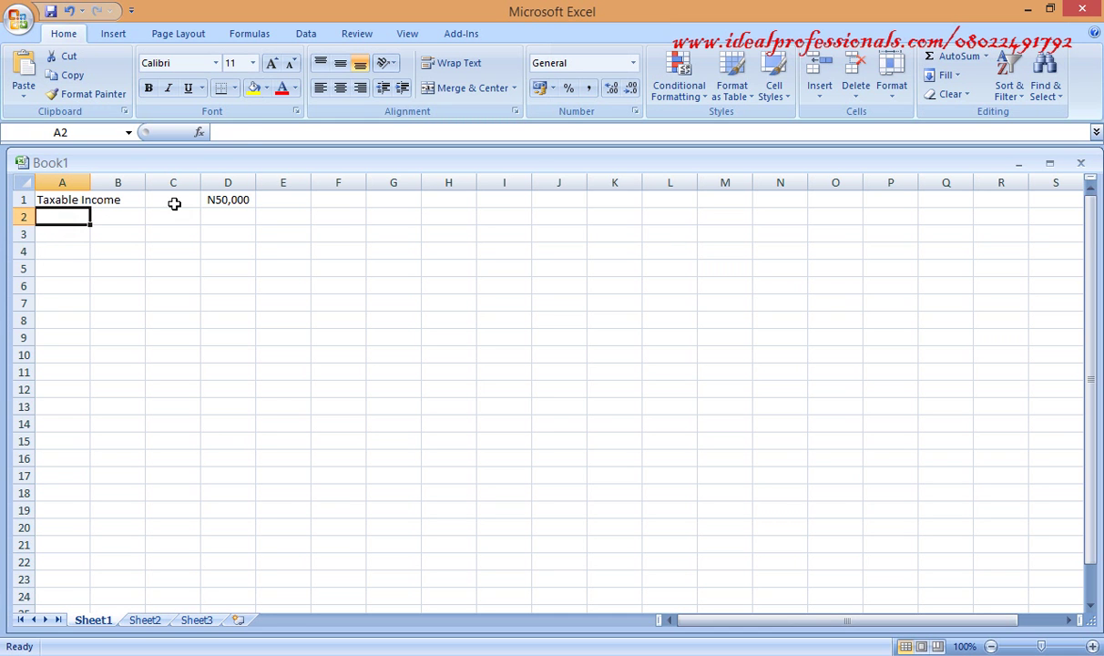
{"action": "left_click", "coordinate": [219, 200]}
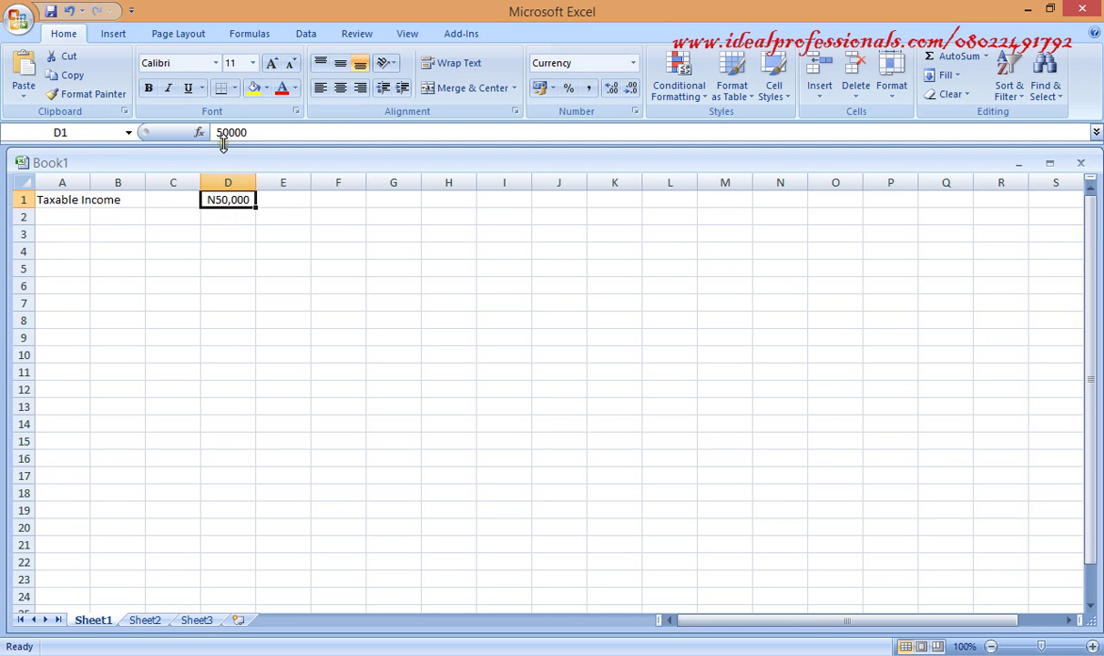
{"action": "left_click", "coordinate": [66, 219]}
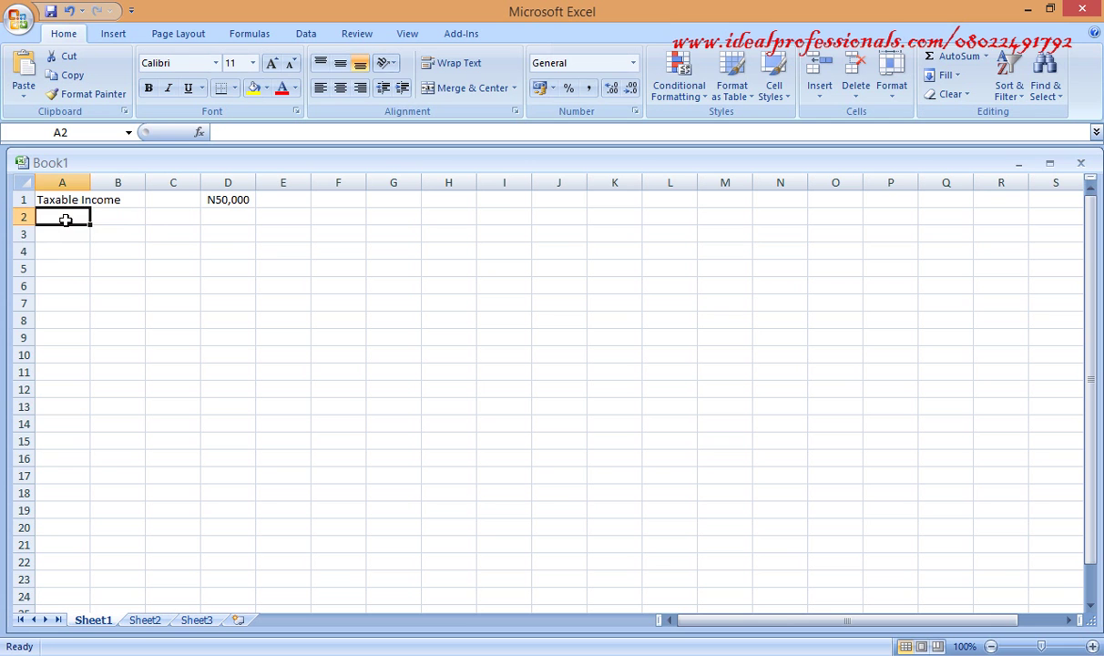
{"action": "type", "text": "T"}
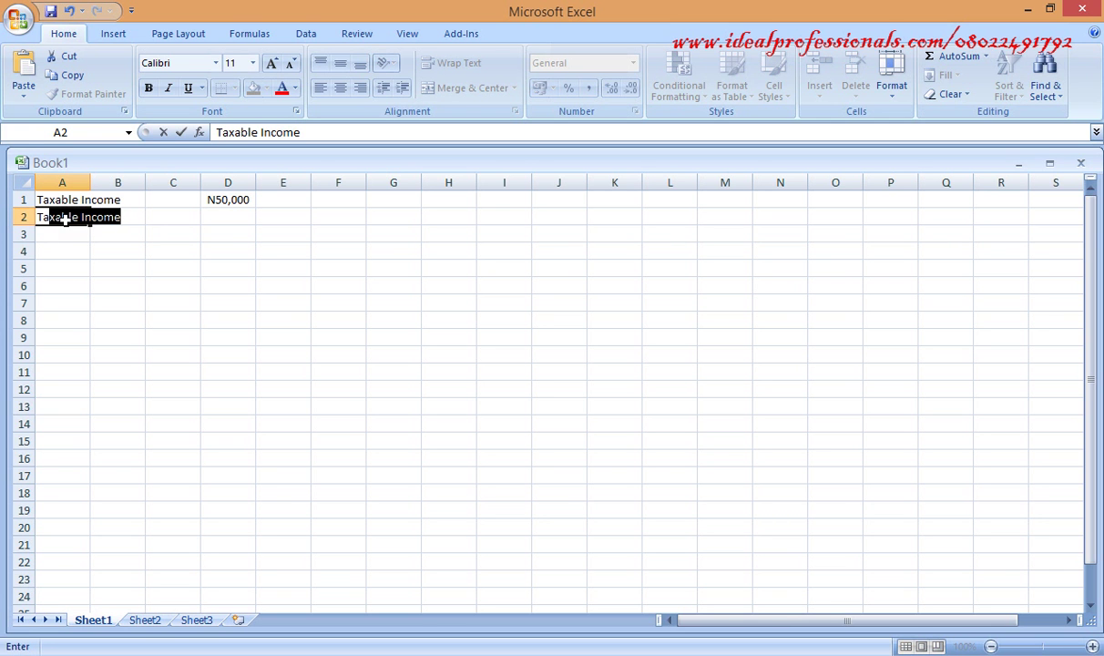
{"action": "type", "text": "ax"}
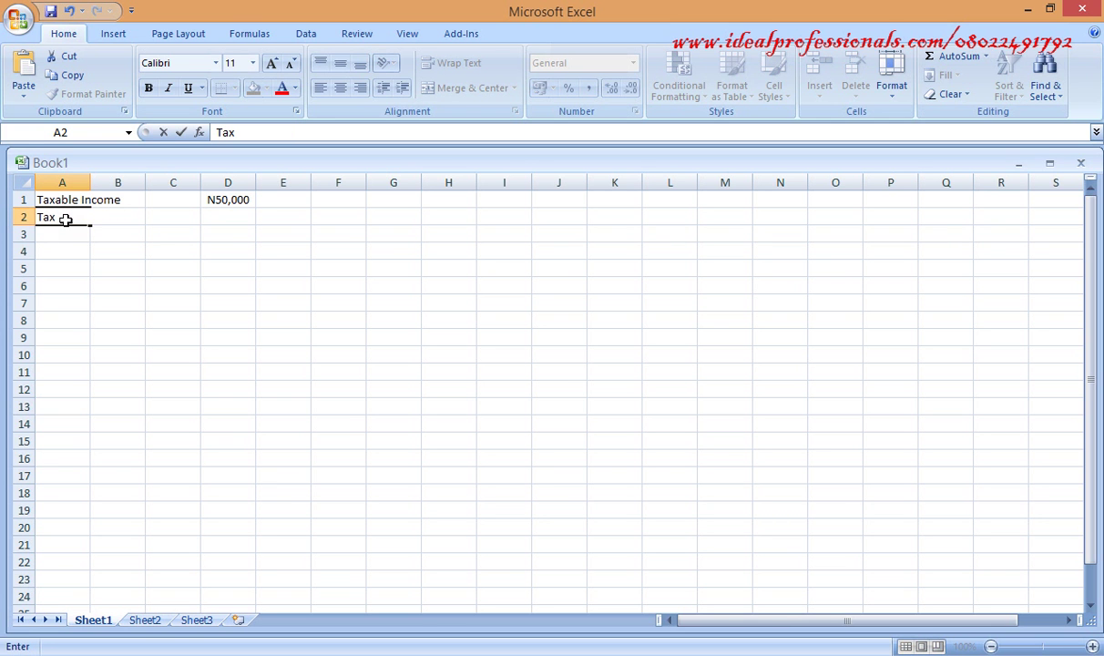
{"action": "type", "text": " Rate"}
{"action": "key", "text": "Tab"}
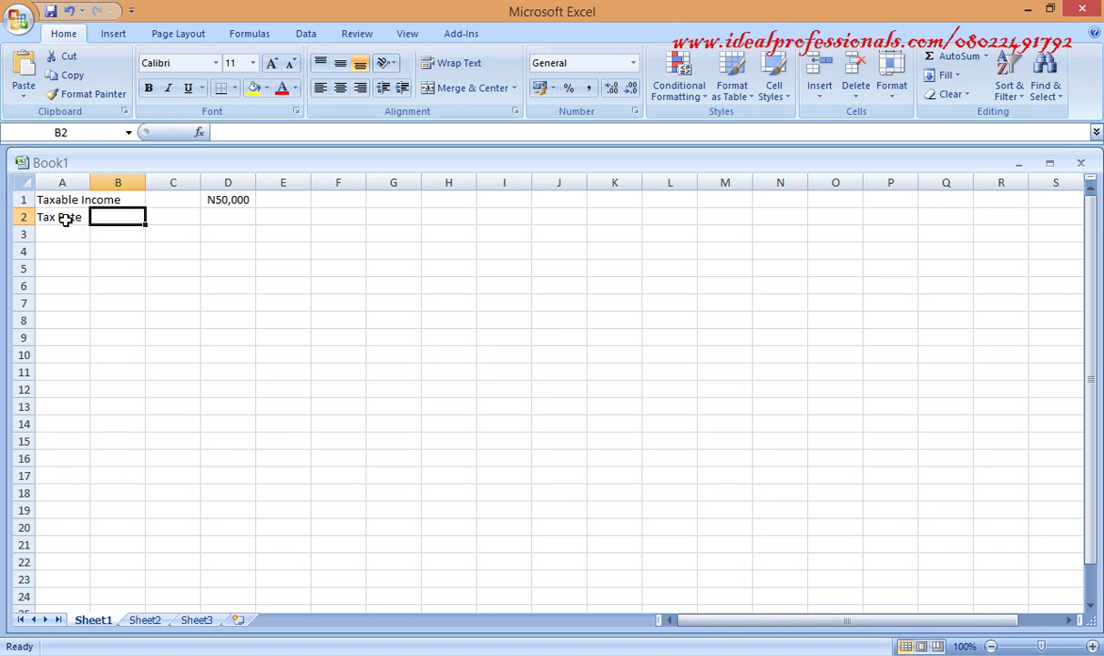
{"action": "type", "text": "2"}
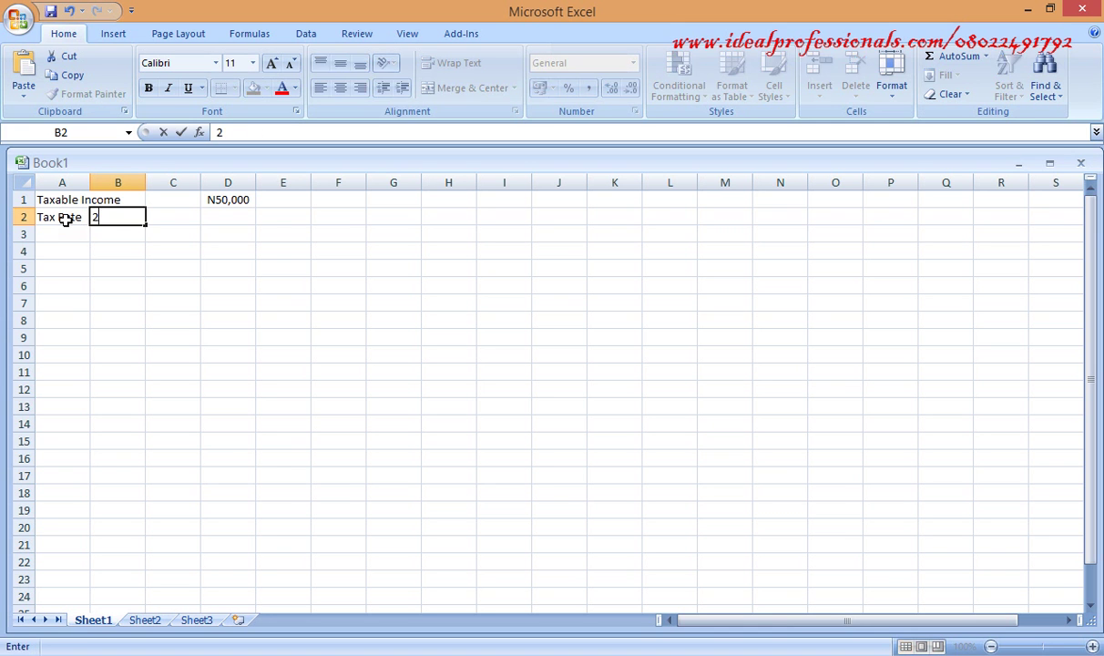
{"action": "type", "text": "0%"}
{"action": "key", "text": "Return"}
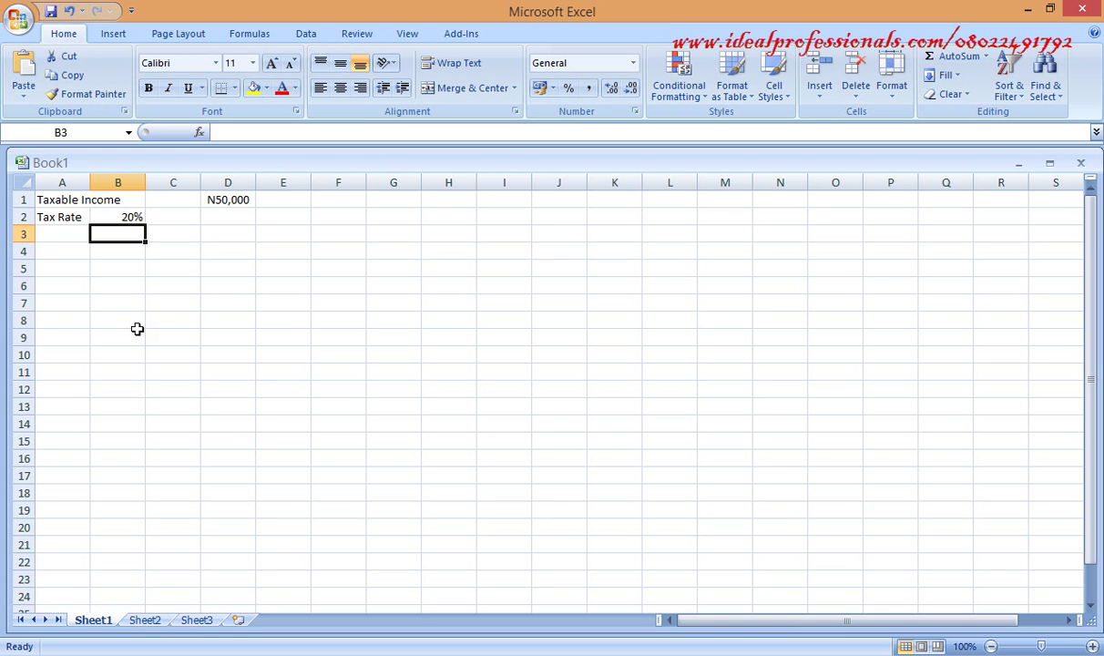
Enter the heading "Solution" in cell D4
{"action": "left_click", "coordinate": [216, 252]}
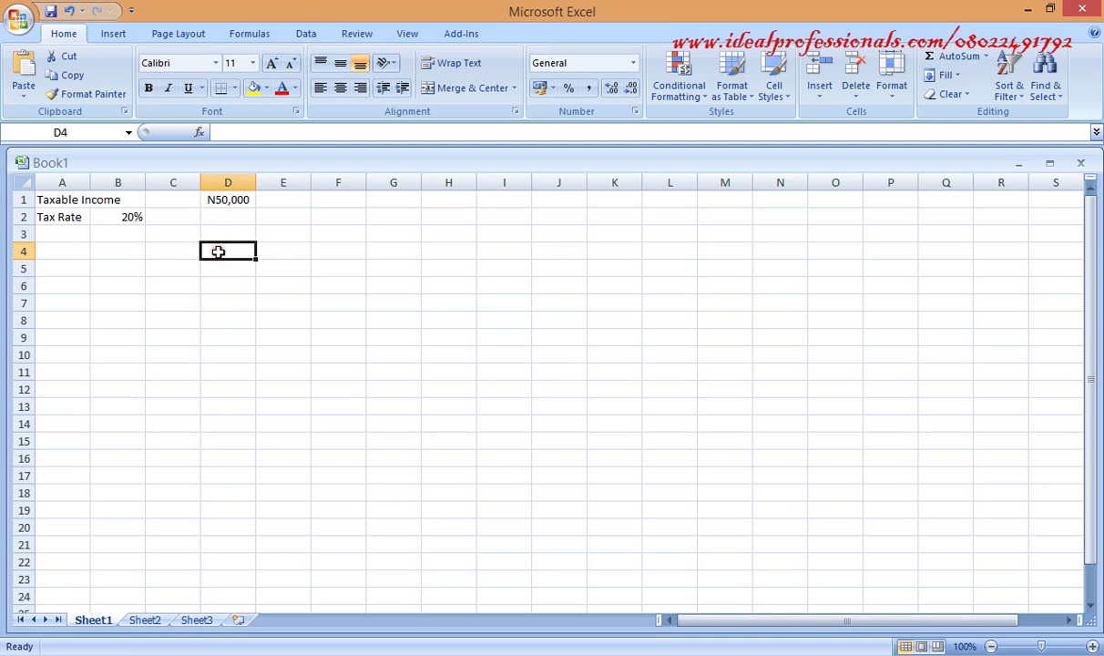
{"action": "type", "text": "S"}
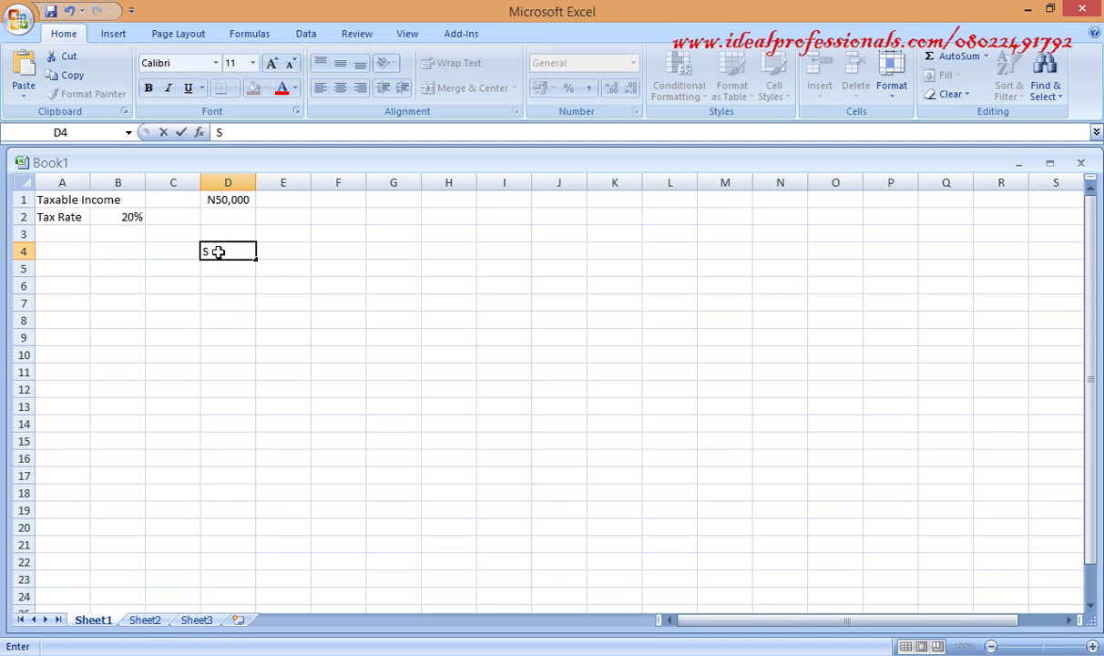
{"action": "type", "text": "olution"}
{"action": "key", "text": "Return"}
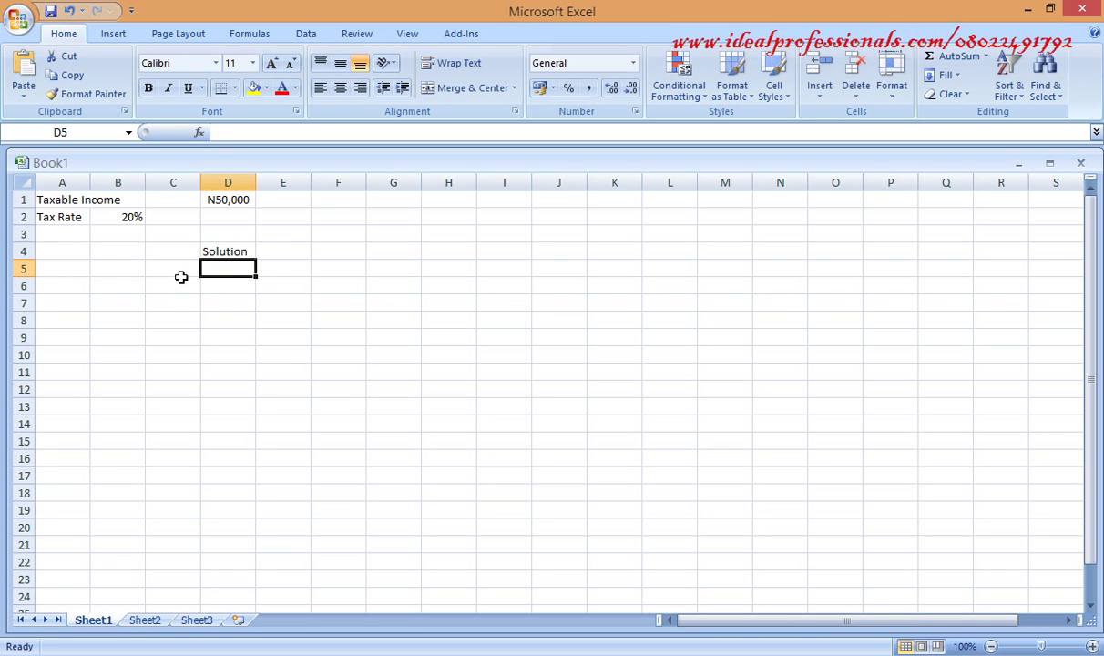
Enter the income figure 50000 in cell B5 beneath the Solution heading's row
{"action": "left_click", "coordinate": [60, 275]}
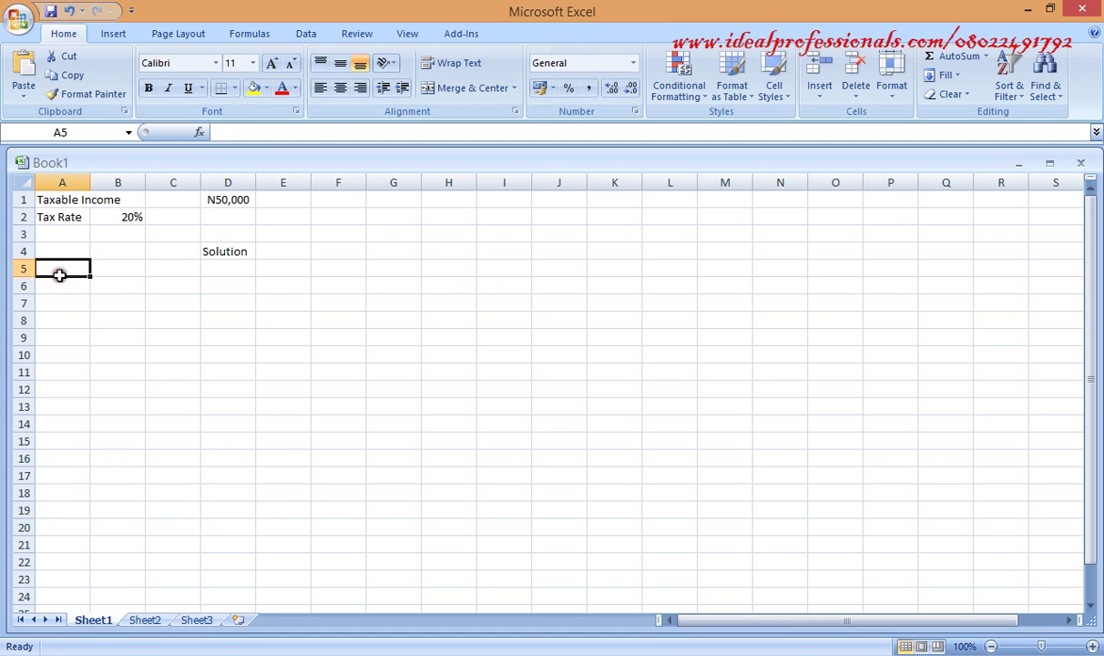
{"action": "left_click", "coordinate": [131, 275]}
{"action": "type", "text": "50000"}
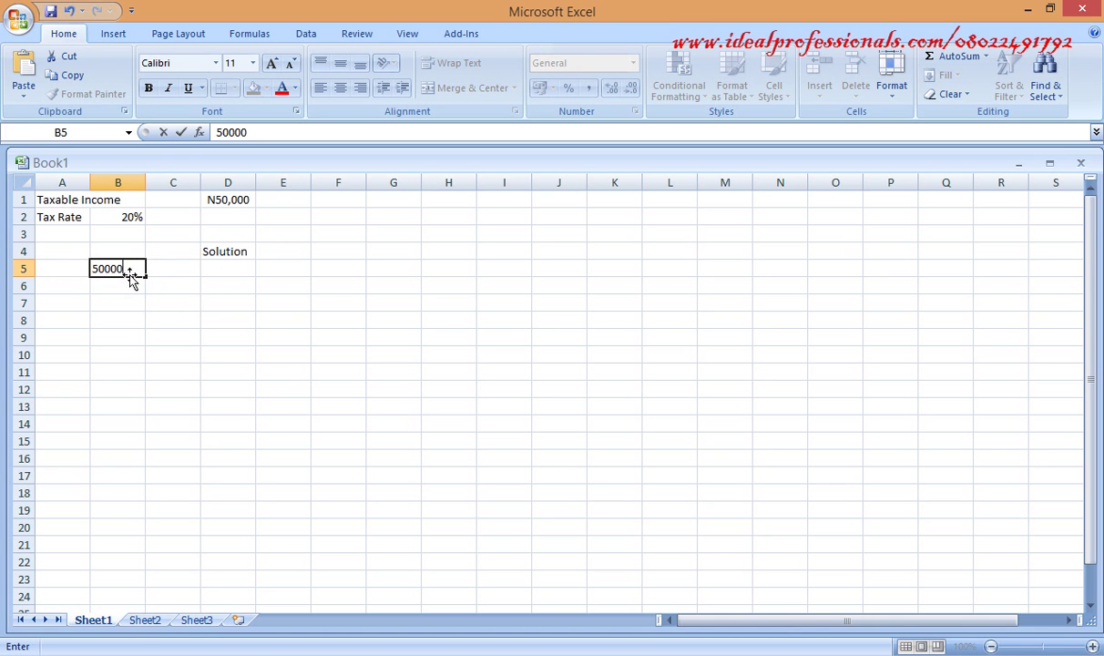
{"action": "key", "text": "Return"}
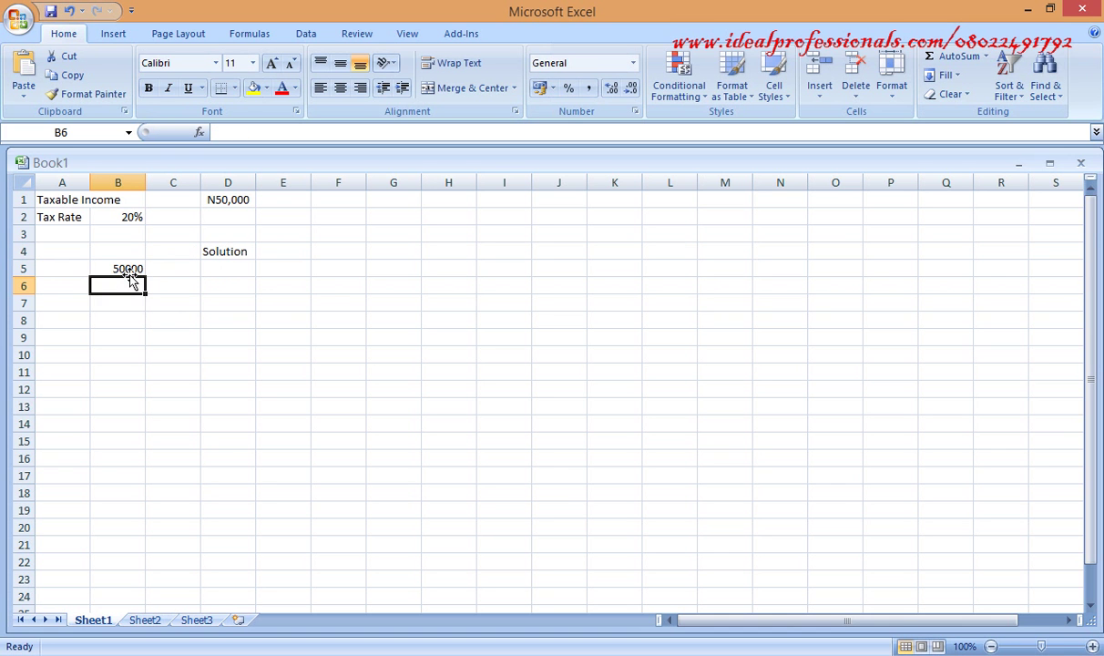
{"action": "left_click", "coordinate": [70, 287]}
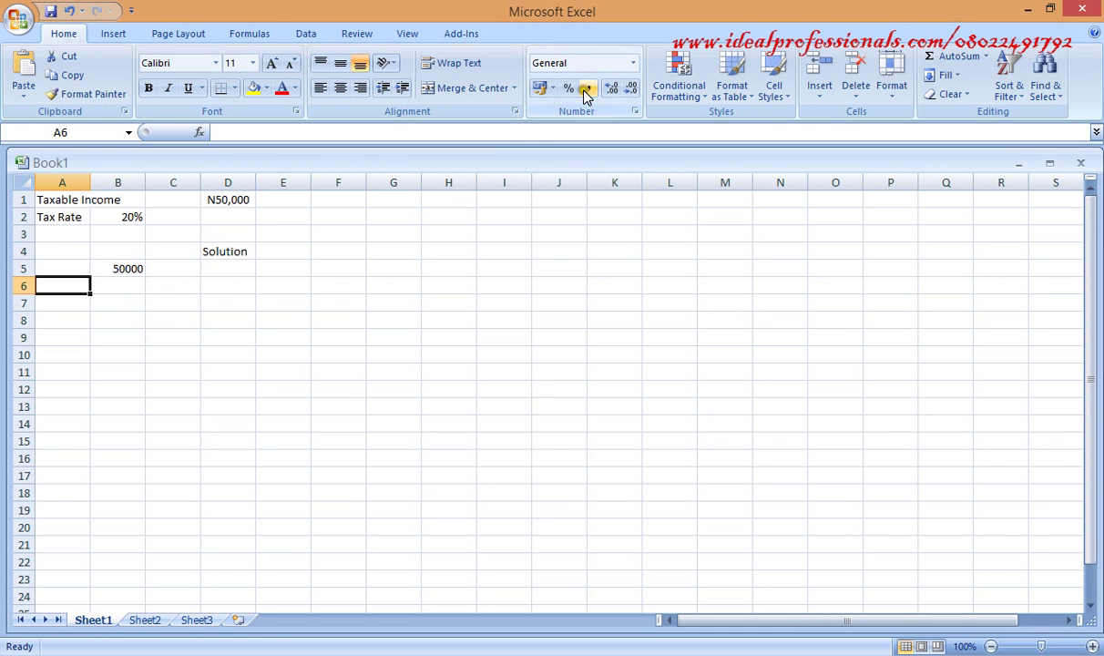
Format the income figure in B5 with a thousands separator and no decimal places
{"action": "left_click", "coordinate": [143, 271]}
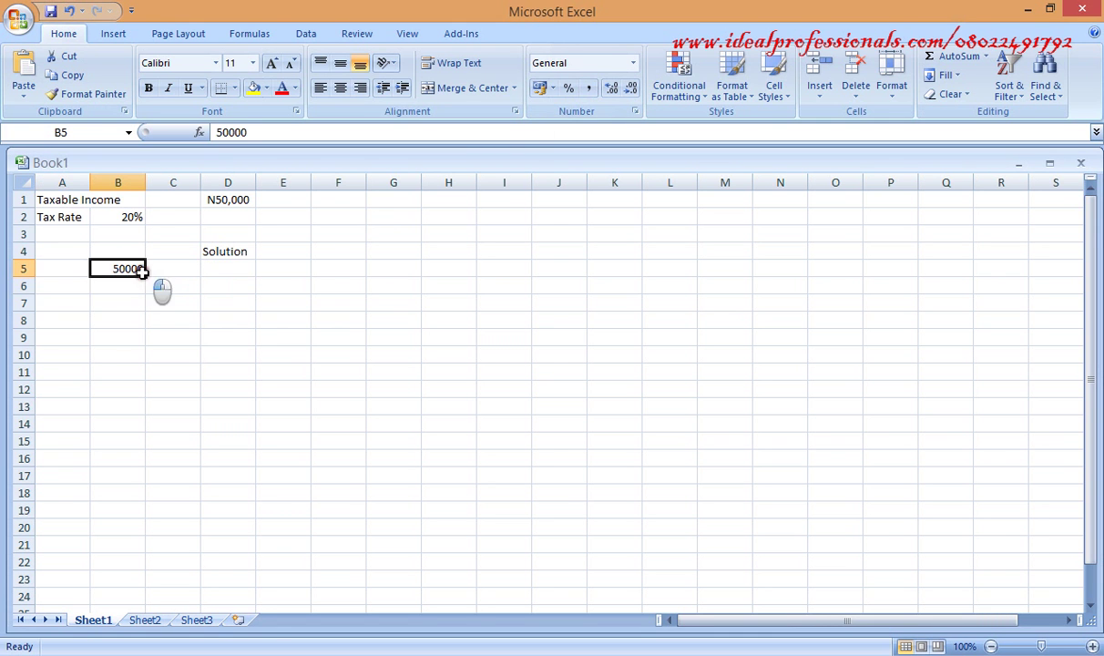
{"action": "left_click", "coordinate": [591, 90]}
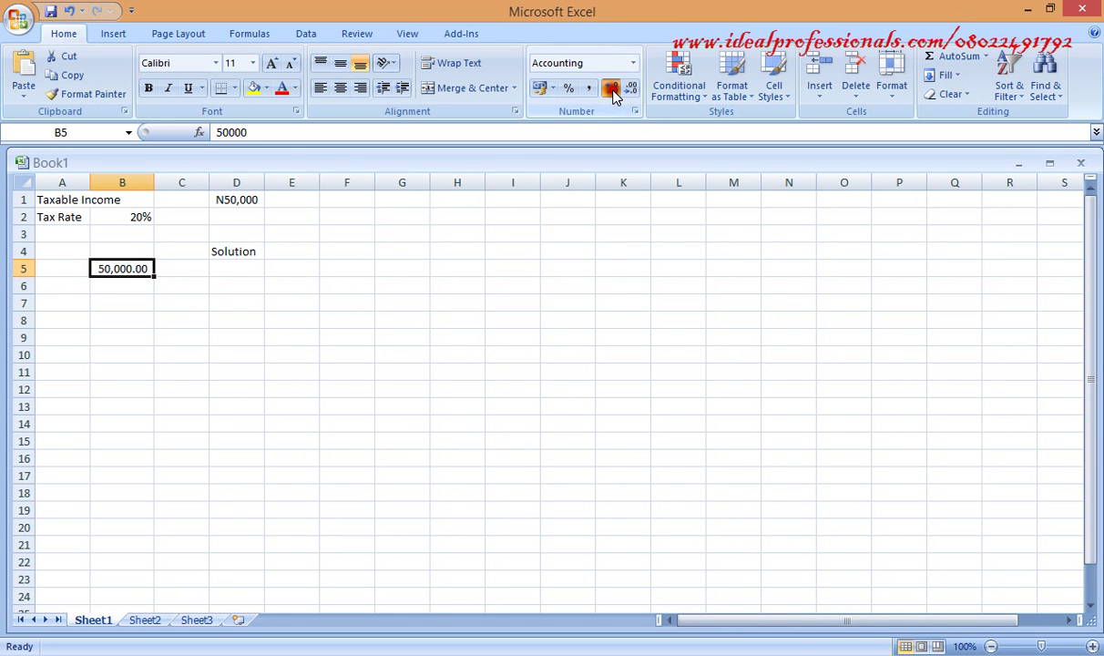
{"action": "left_click", "coordinate": [612, 90]}
{"action": "left_click", "coordinate": [631, 90]}
{"action": "left_click", "coordinate": [631, 90]}
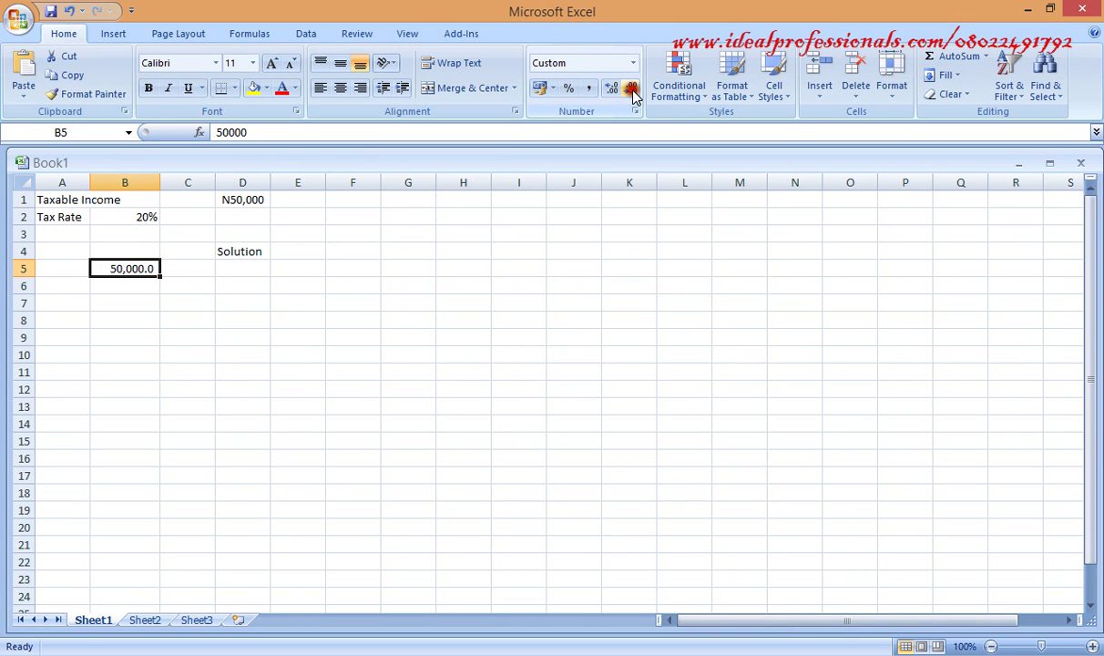
{"action": "left_click", "coordinate": [631, 89]}
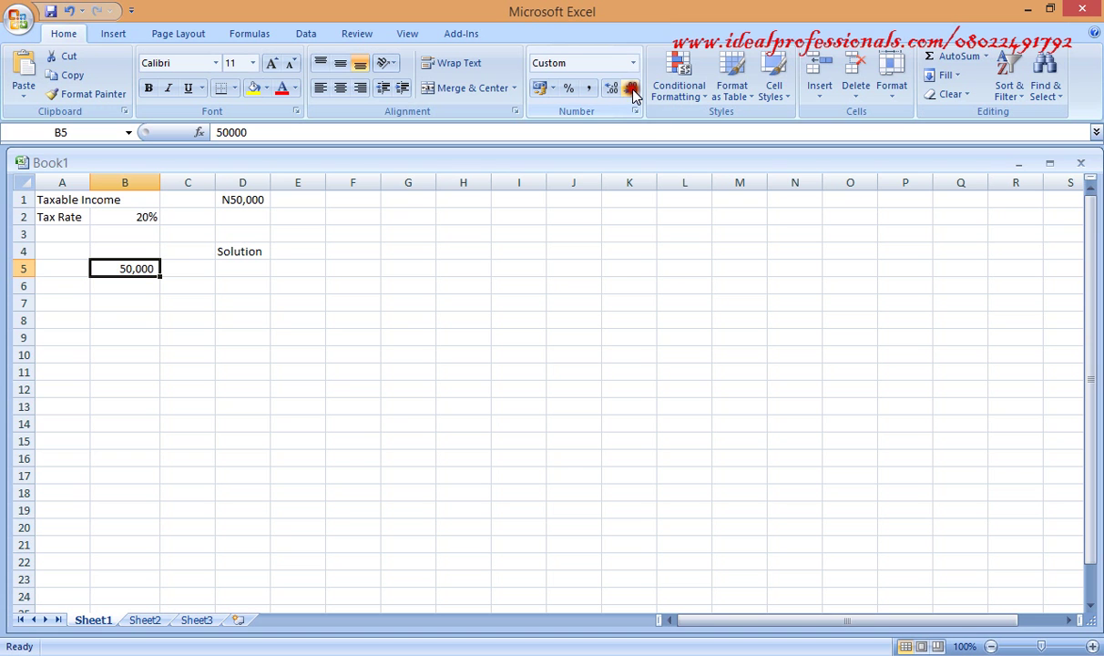
Calculate the tax in B6 by multiplying the tax rate by the income with the formula =B2*B5
{"action": "left_click", "coordinate": [73, 289]}
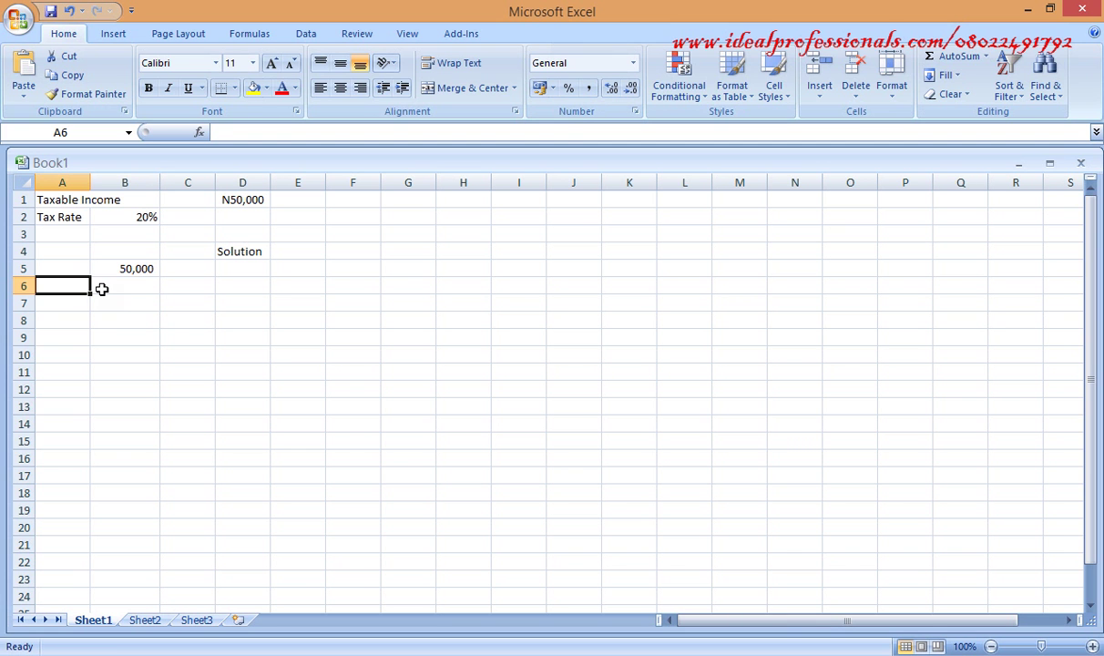
{"action": "left_click", "coordinate": [101, 289]}
{"action": "type", "text": "="}
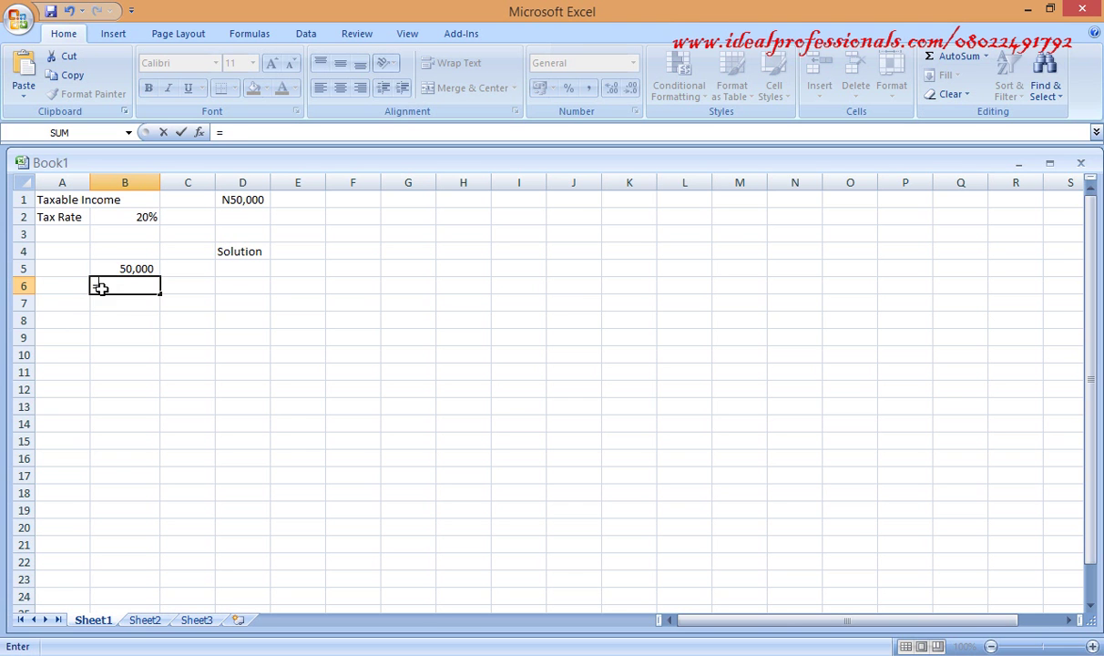
{"action": "left_click", "coordinate": [146, 217]}
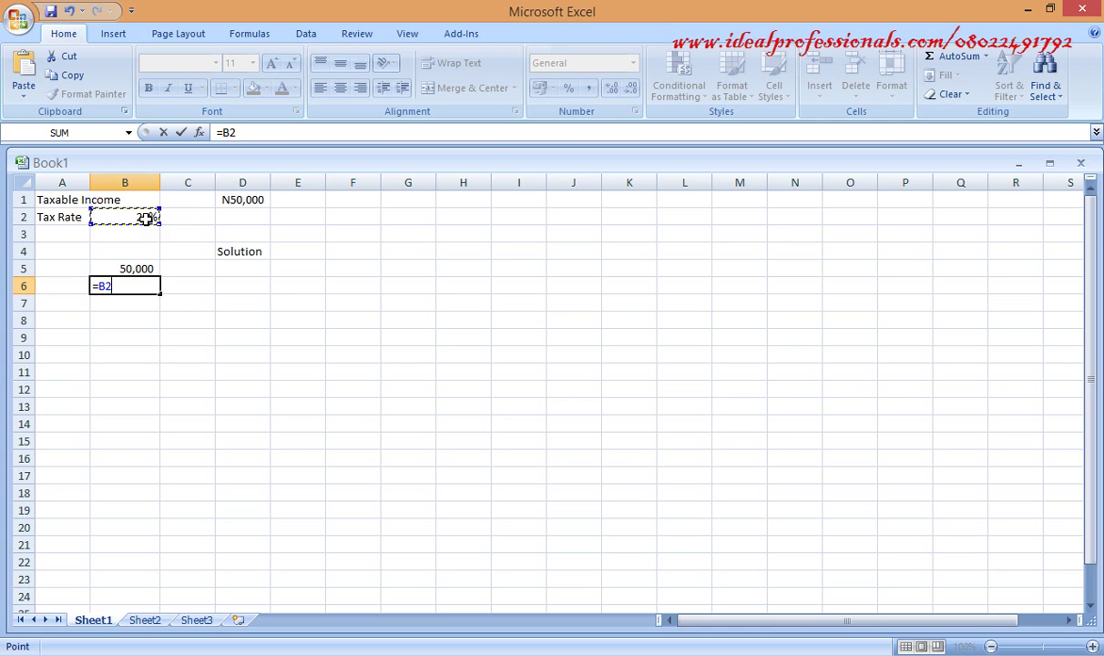
{"action": "type", "text": "*"}
{"action": "left_click", "coordinate": [133, 269]}
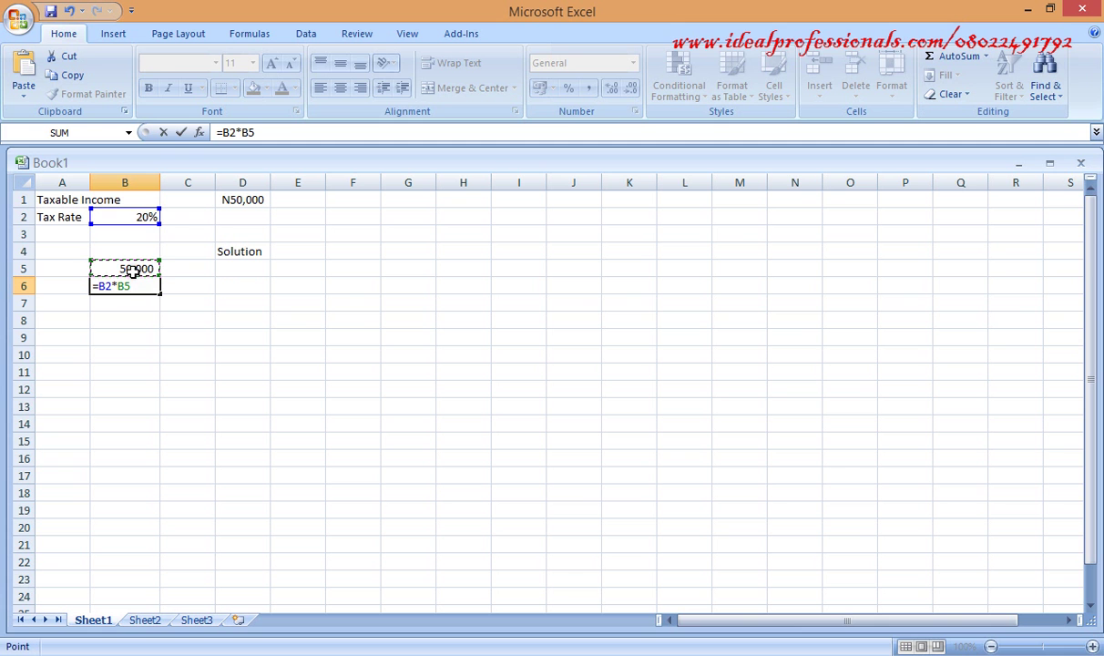
{"action": "key", "text": "Return"}
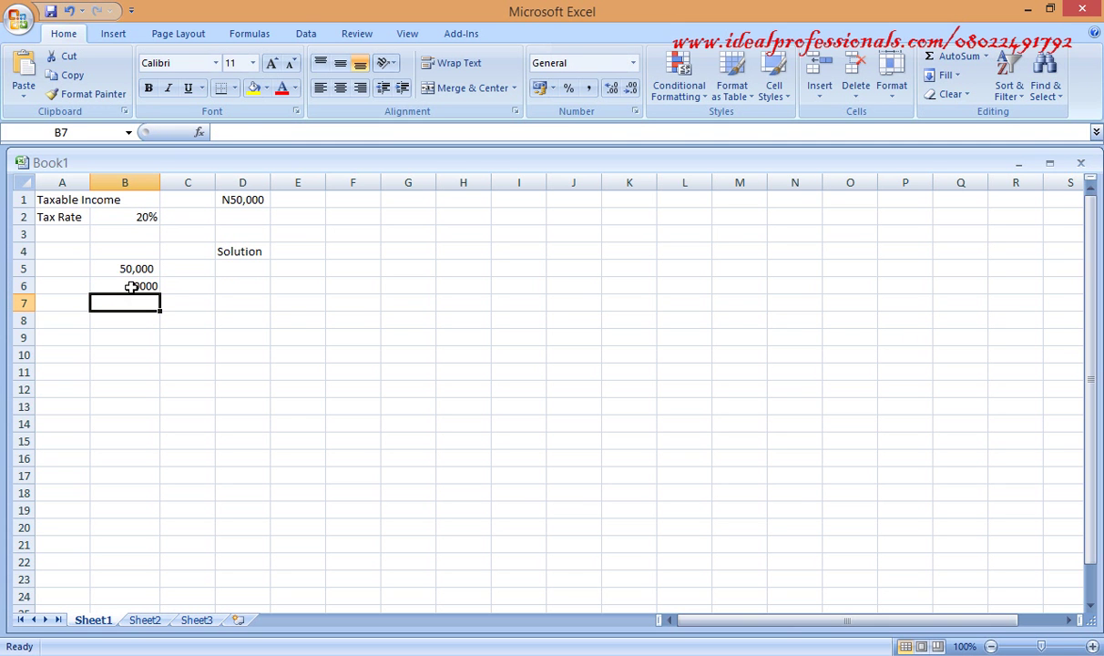
Format the tax amount in B6 with a thousands separator and no decimal places
{"action": "left_click", "coordinate": [131, 286]}
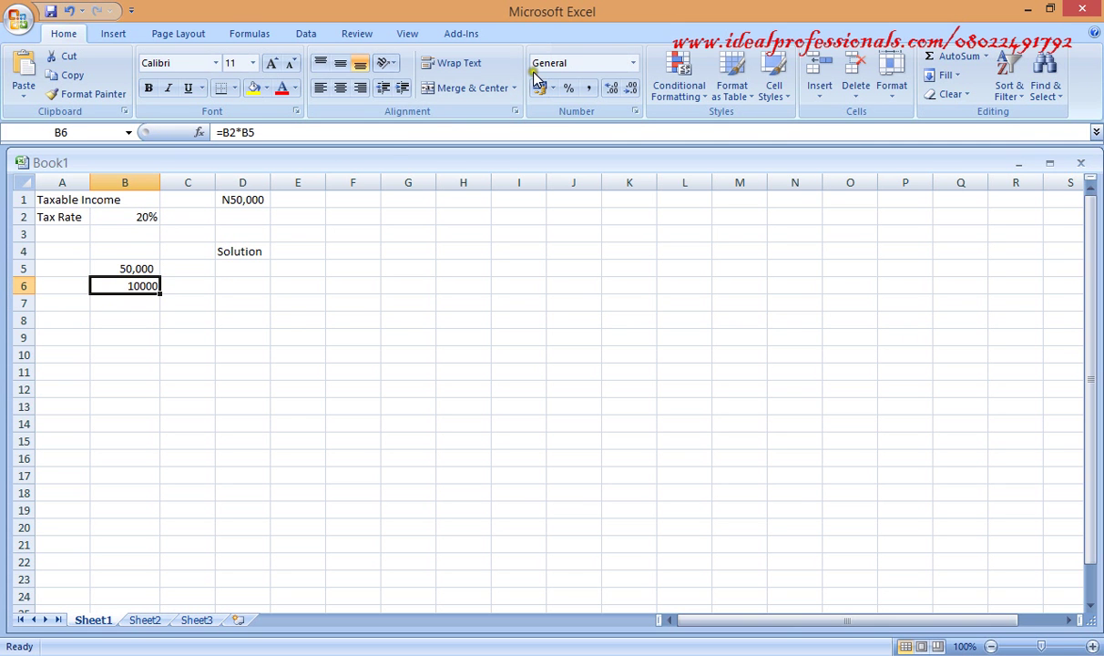
{"action": "left_click", "coordinate": [587, 88]}
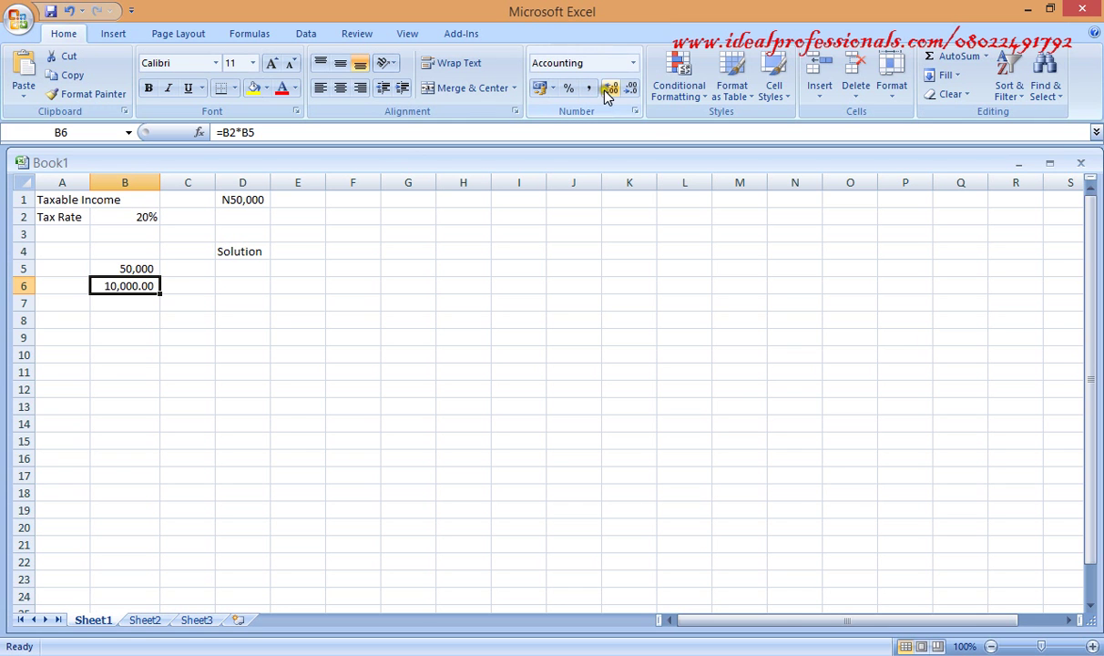
{"action": "left_click", "coordinate": [628, 91]}
{"action": "left_click", "coordinate": [630, 93]}
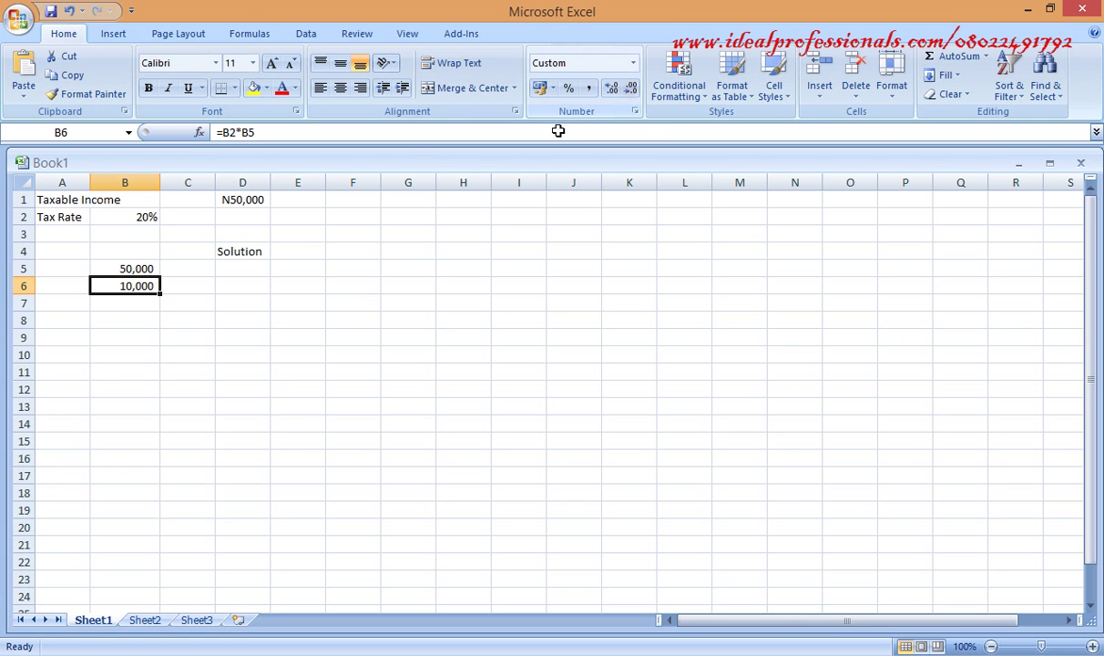
{"action": "left_click", "coordinate": [121, 303]}
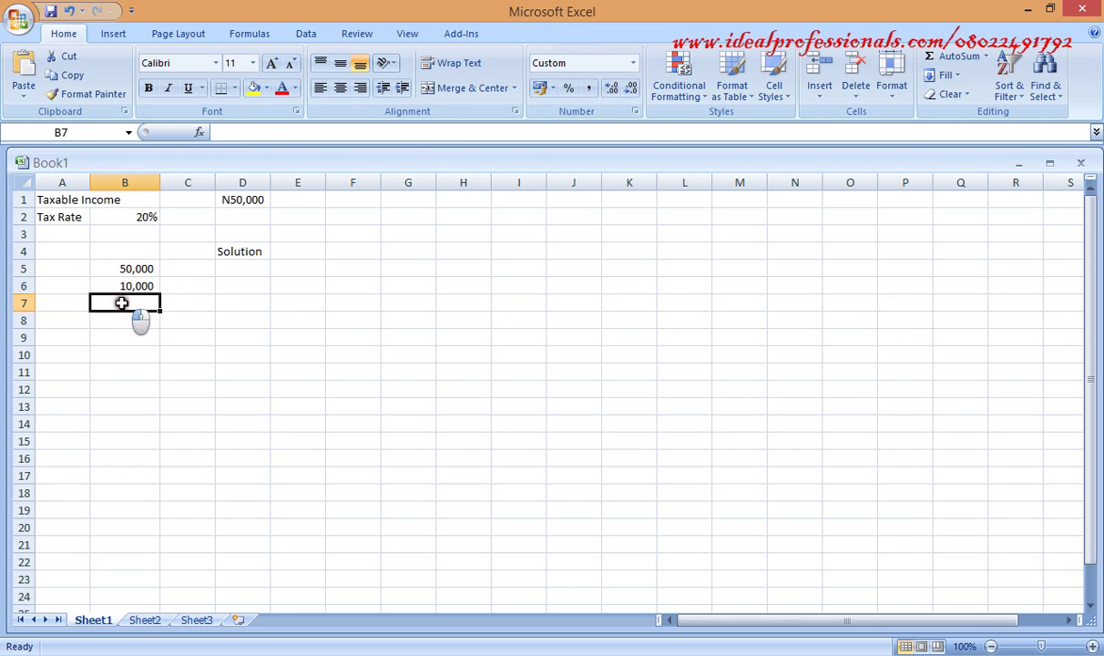
Label cell A7 as IAT, beside the row beneath the tax amount
{"action": "left_click", "coordinate": [62, 303]}
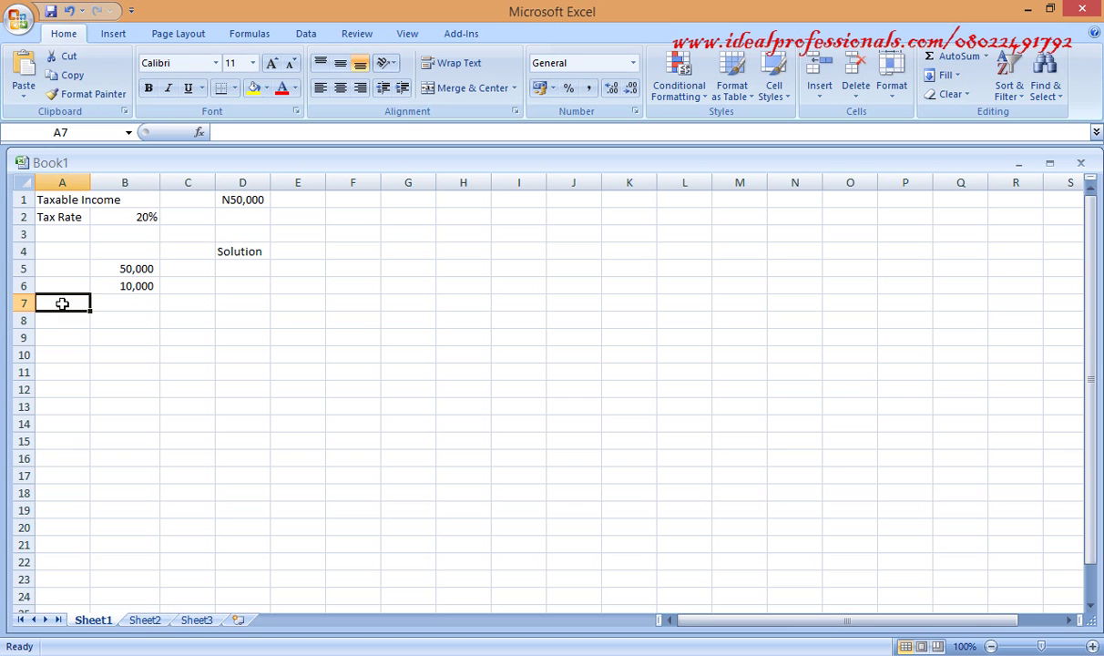
{"action": "type", "text": "A"}
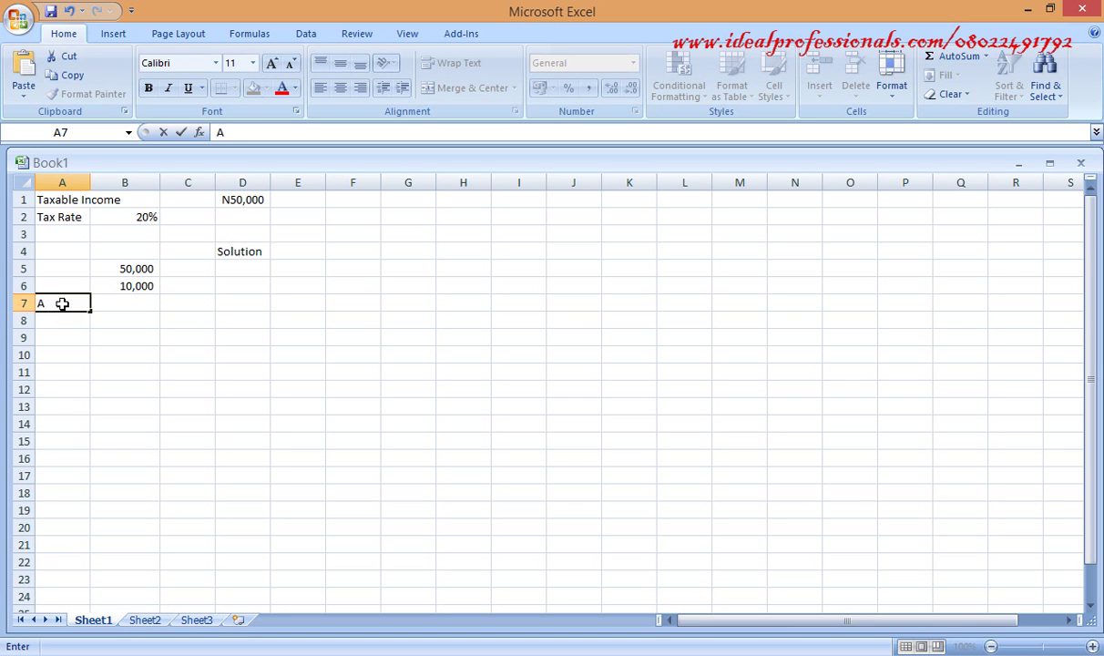
{"action": "type", "text": "ftr"}
{"action": "key", "text": "BackSpace"}
{"action": "key", "text": "BackSpace"}
{"action": "key", "text": "BackSpace"}
{"action": "key", "text": "BackSpace"}
{"action": "type", "text": "Ia"}
{"action": "key", "text": "BackSpace"}
{"action": "type", "text": "AT"}
{"action": "key", "text": "Tab"}
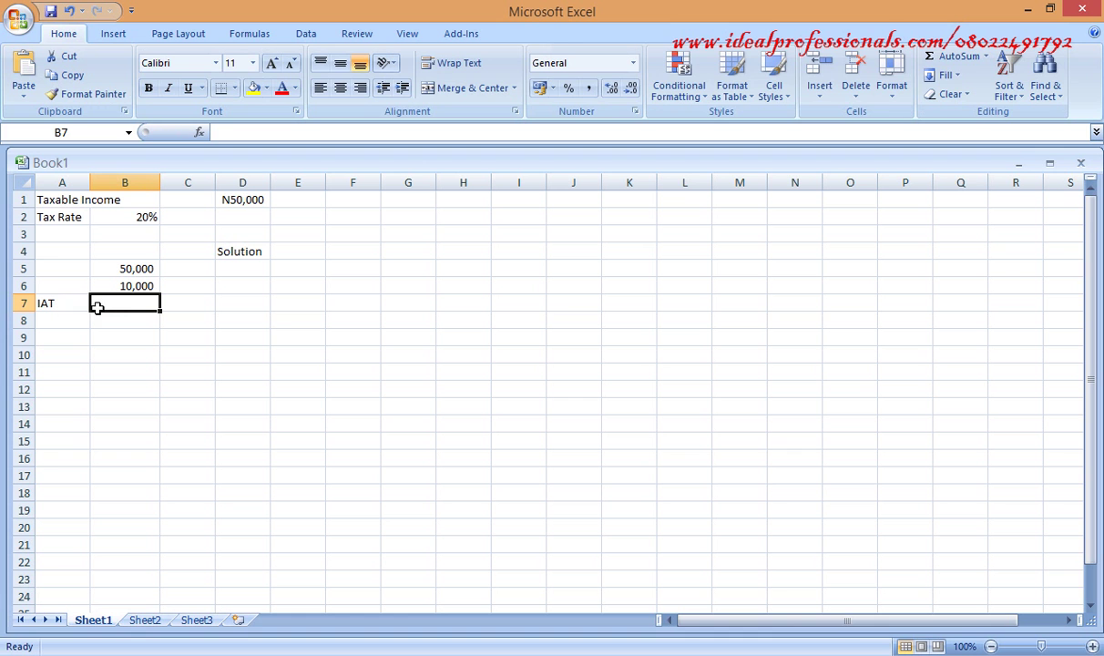
Calculate the income after tax in B7 by subtracting the tax from the income with the formula =B5-B6
{"action": "type", "text": "="}
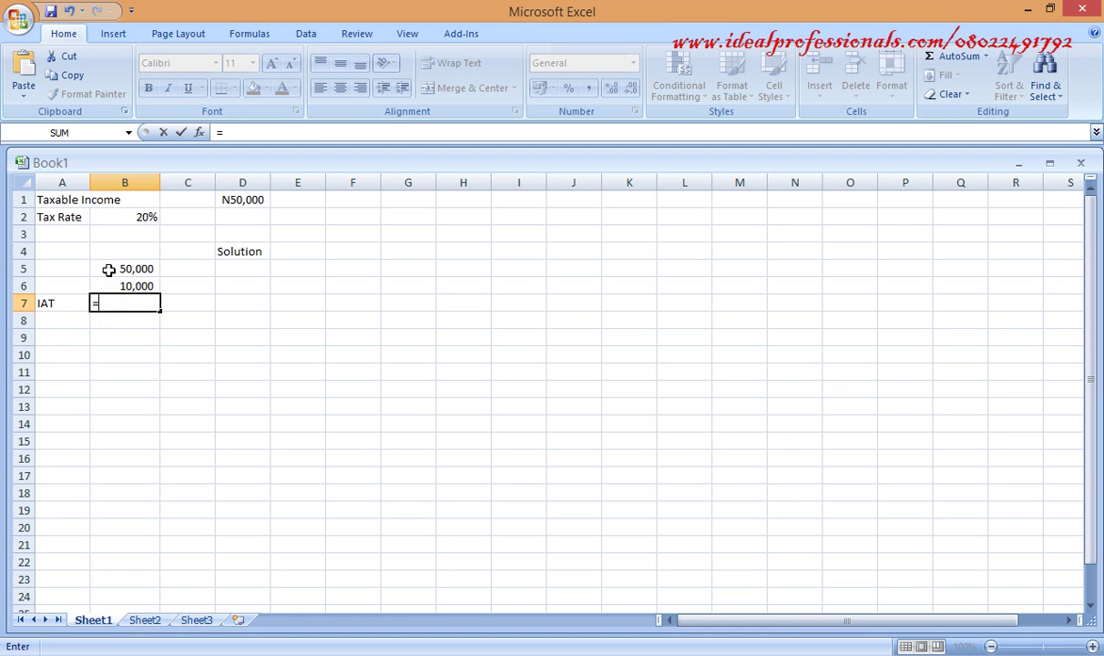
{"action": "left_click", "coordinate": [108, 271]}
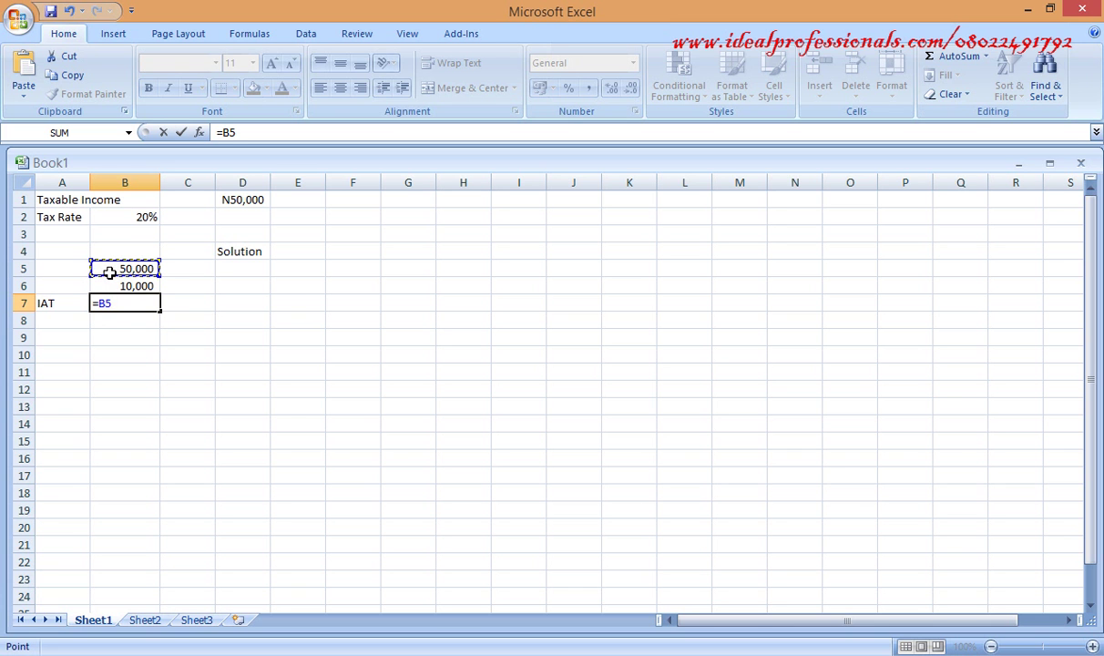
{"action": "type", "text": "-"}
{"action": "left_click", "coordinate": [119, 288]}
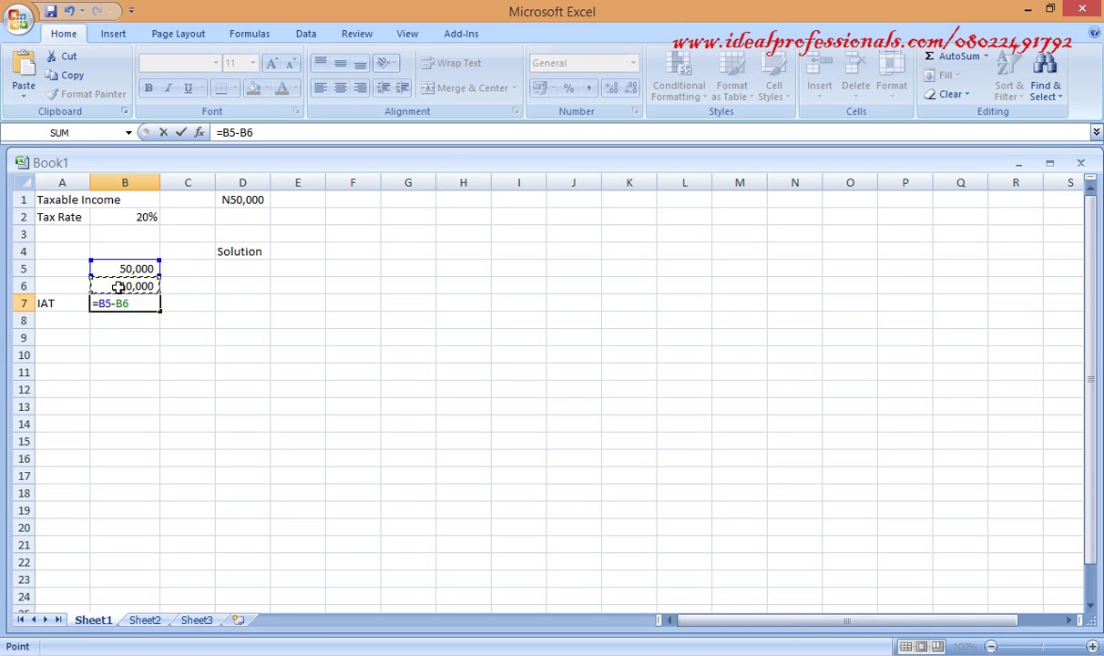
{"action": "key", "text": "Return"}
Format the after-tax income in B7 as bold with a double underline
{"action": "left_click", "coordinate": [119, 301]}
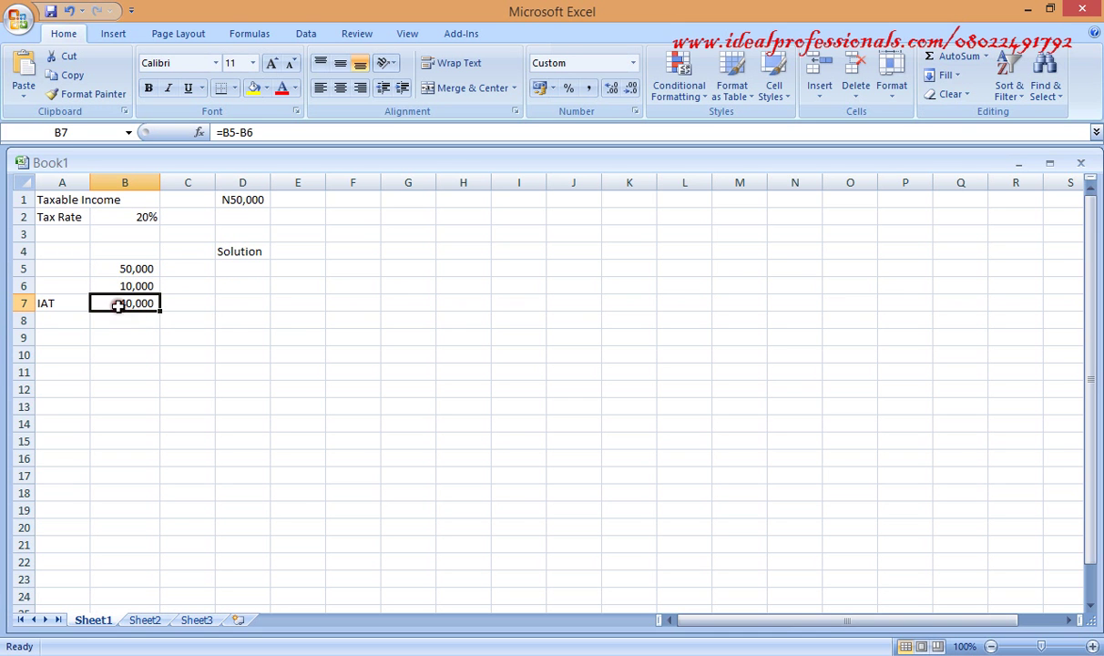
{"action": "left_click", "coordinate": [149, 91]}
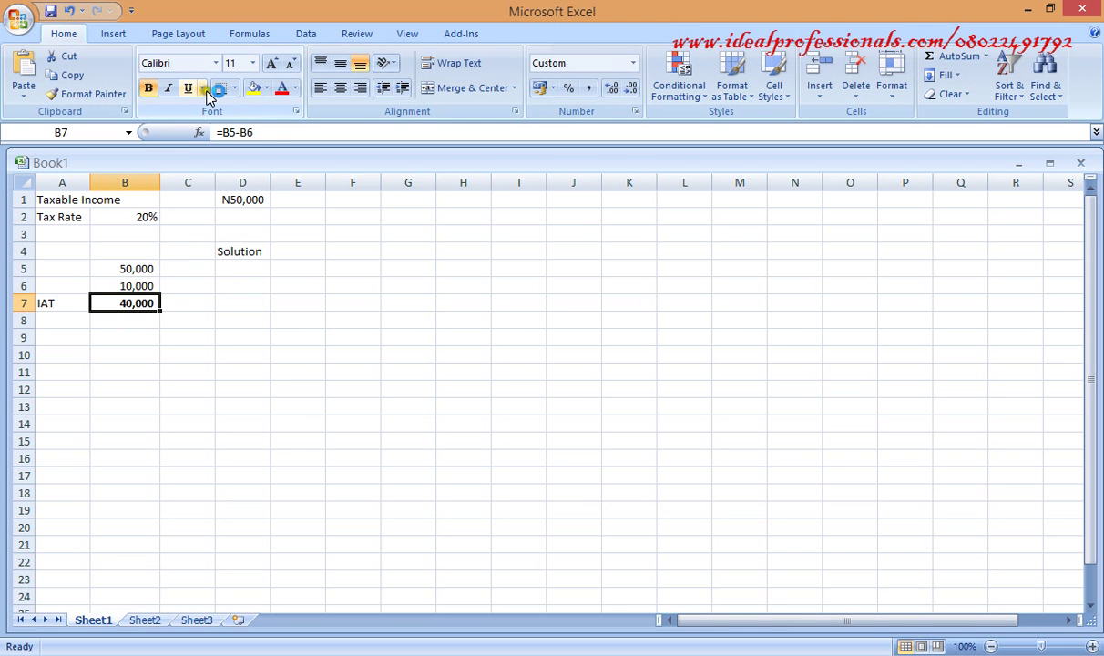
{"action": "left_click", "coordinate": [202, 90]}
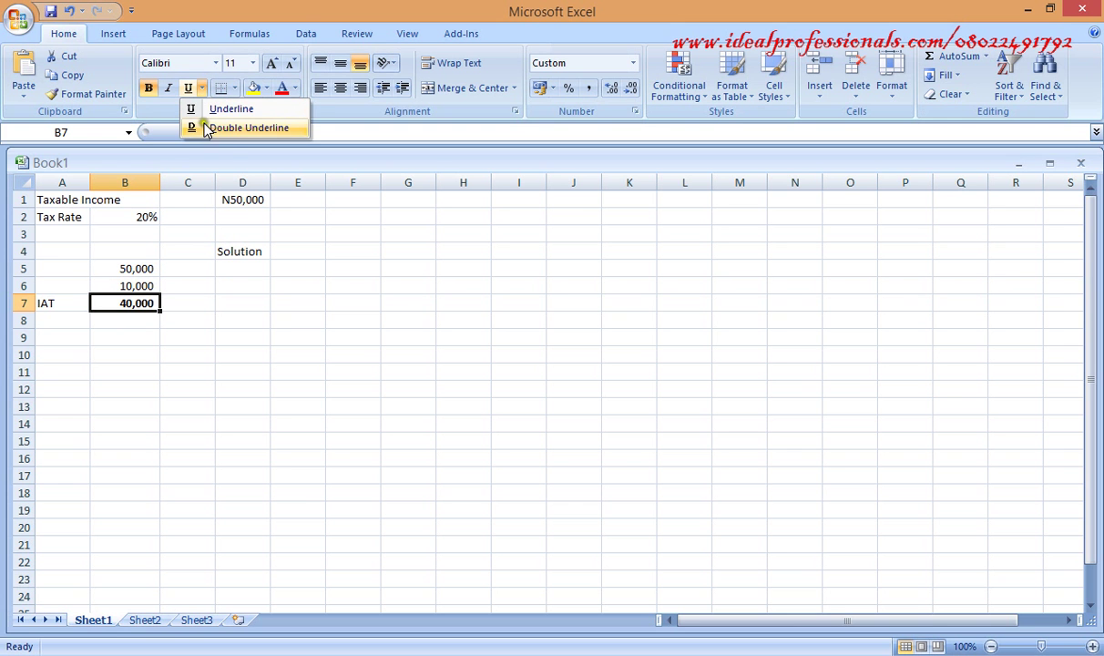
{"action": "left_click", "coordinate": [206, 129]}
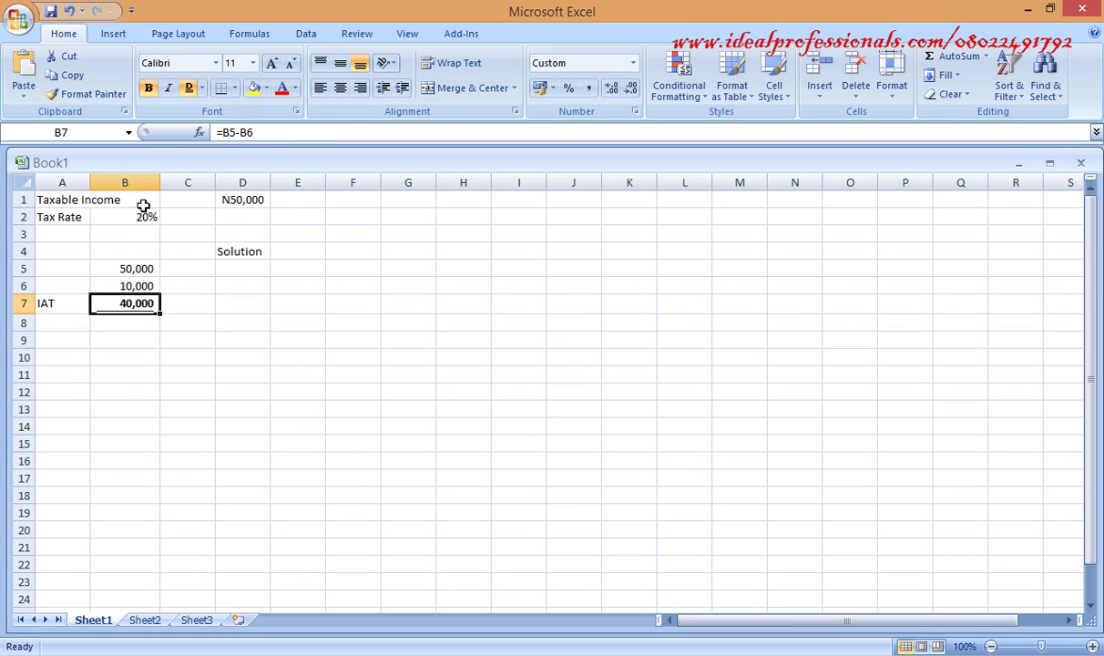
Add a bottom border to the tax amount in cell B6
{"action": "left_click", "coordinate": [116, 286]}
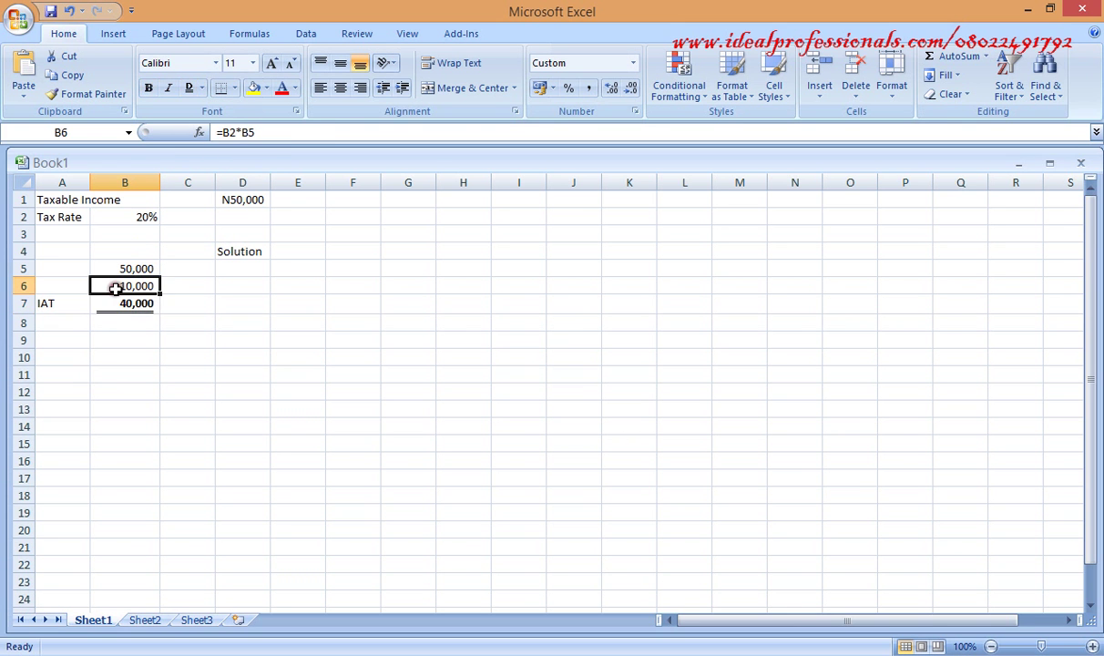
{"action": "left_click", "coordinate": [231, 316]}
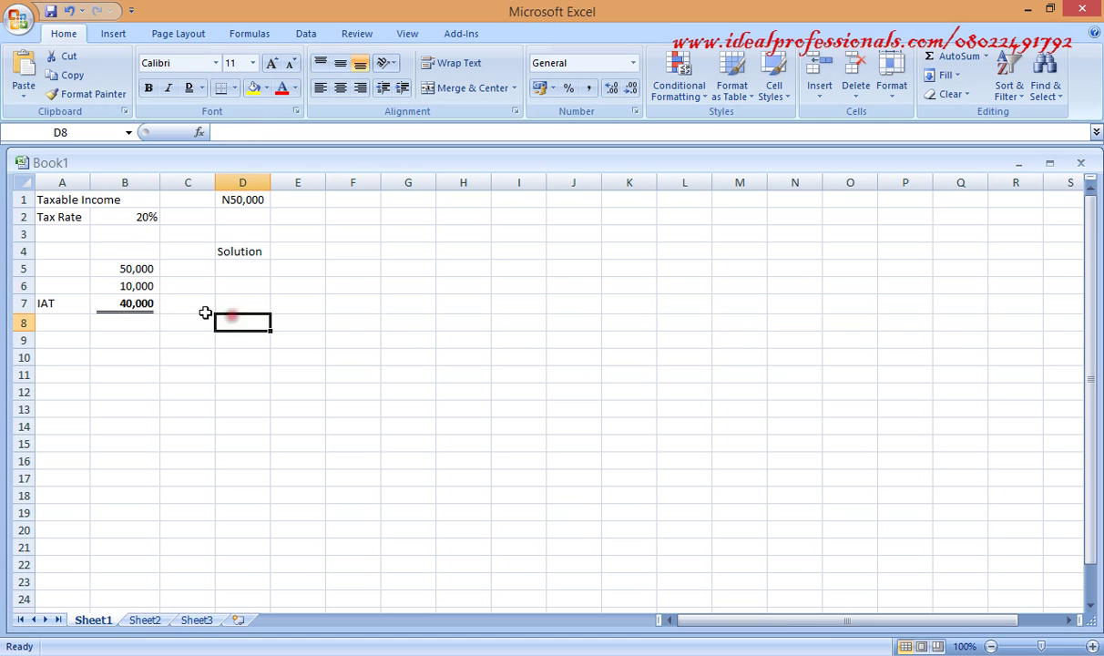
{"action": "left_click", "coordinate": [142, 285]}
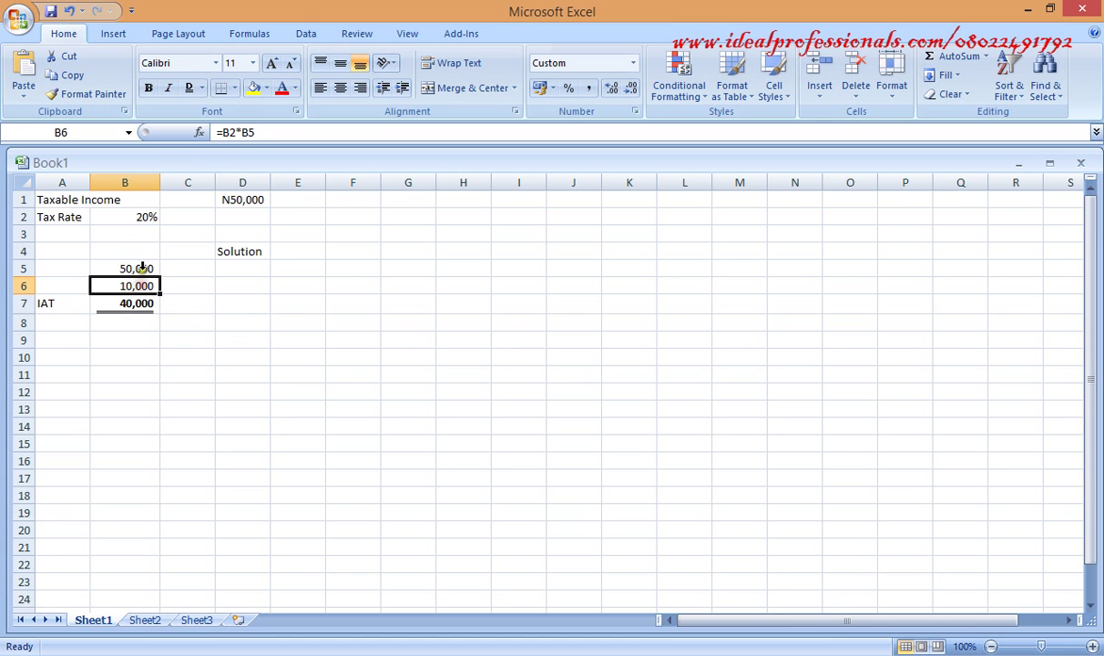
{"action": "left_click", "coordinate": [223, 91]}
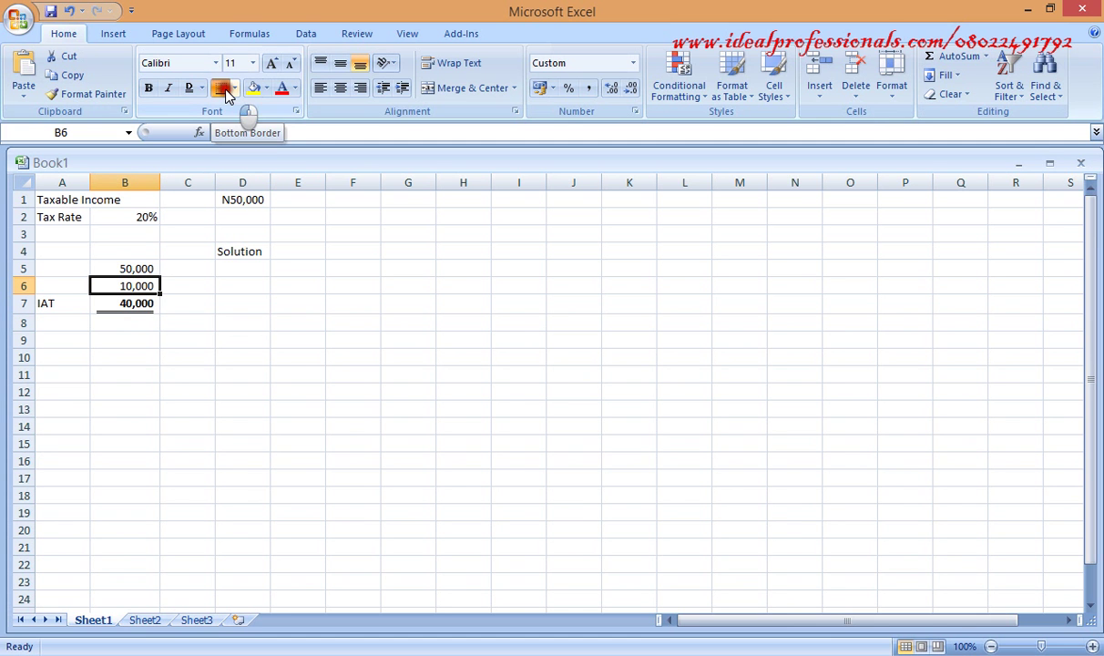
{"action": "left_click", "coordinate": [237, 310]}
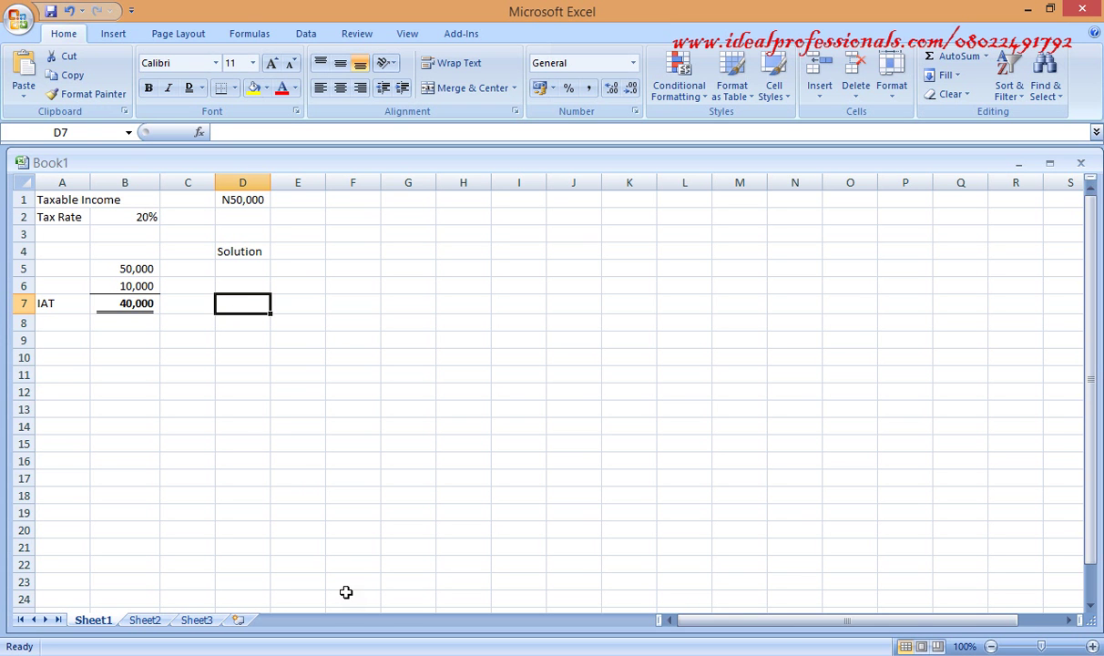
Switch to the financial model document and delete the dollar sign before 10,000 in the after-tax income question
{"action": "mouse_move", "coordinate": [360, 652]}
{"action": "left_click", "coordinate": [441, 581]}
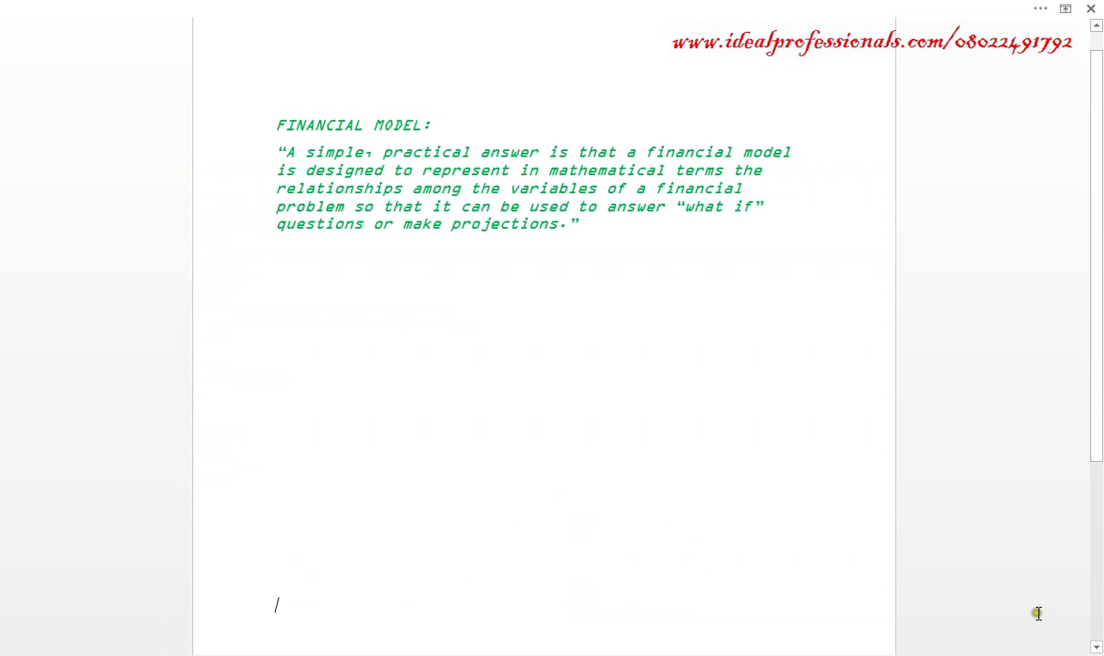
{"action": "left_click", "coordinate": [1097, 647]}
{"action": "left_click", "coordinate": [1097, 647]}
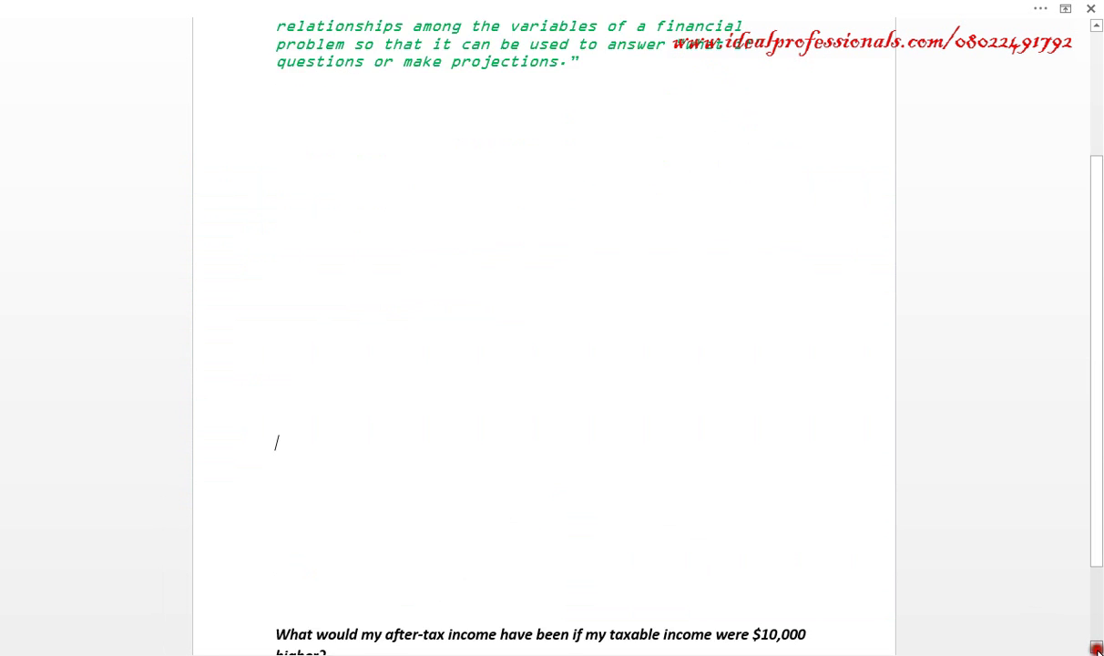
{"action": "left_click", "coordinate": [1097, 647]}
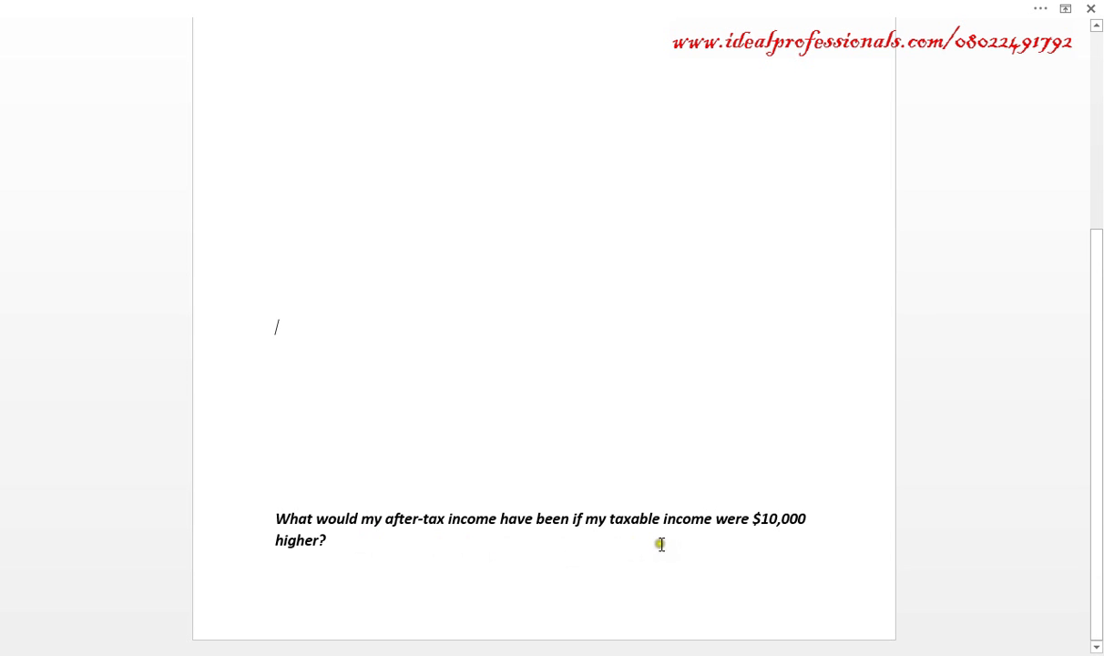
{"action": "left_click", "coordinate": [761, 522]}
{"action": "key", "text": "BackSpace"}
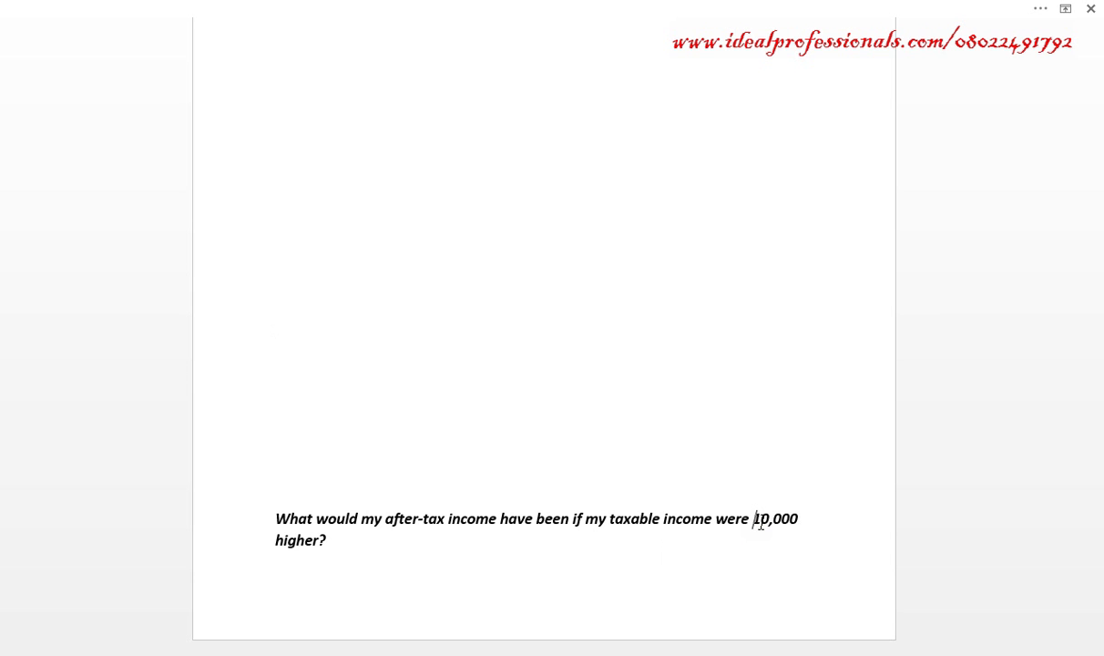
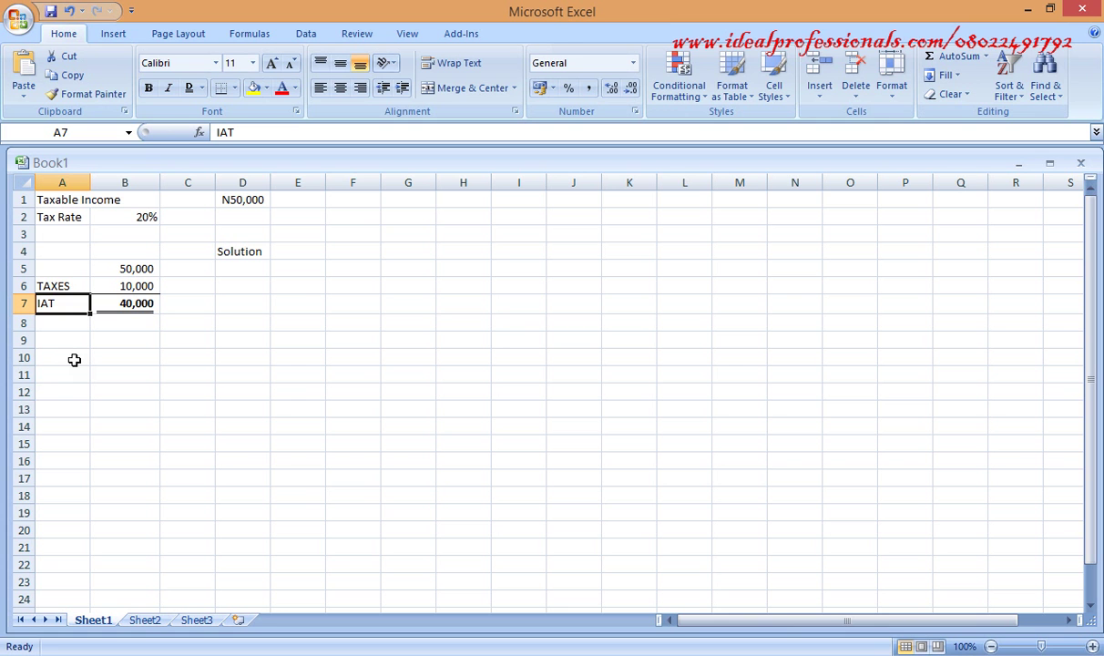
{"action": "left_click", "coordinate": [66, 289]}
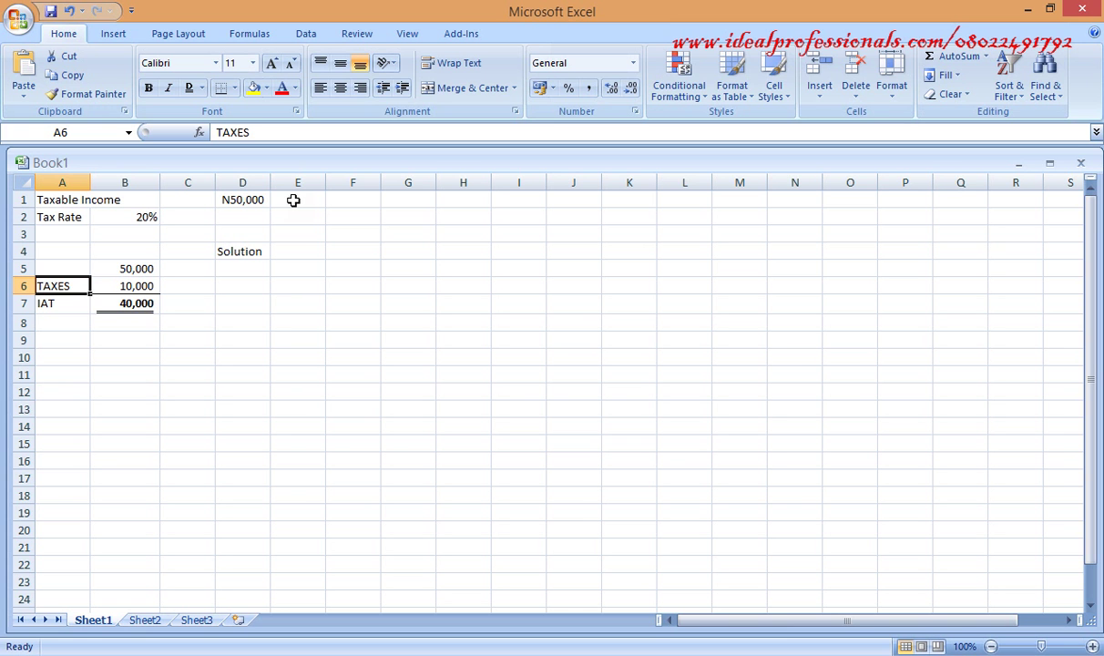
{"action": "left_click", "coordinate": [105, 201]}
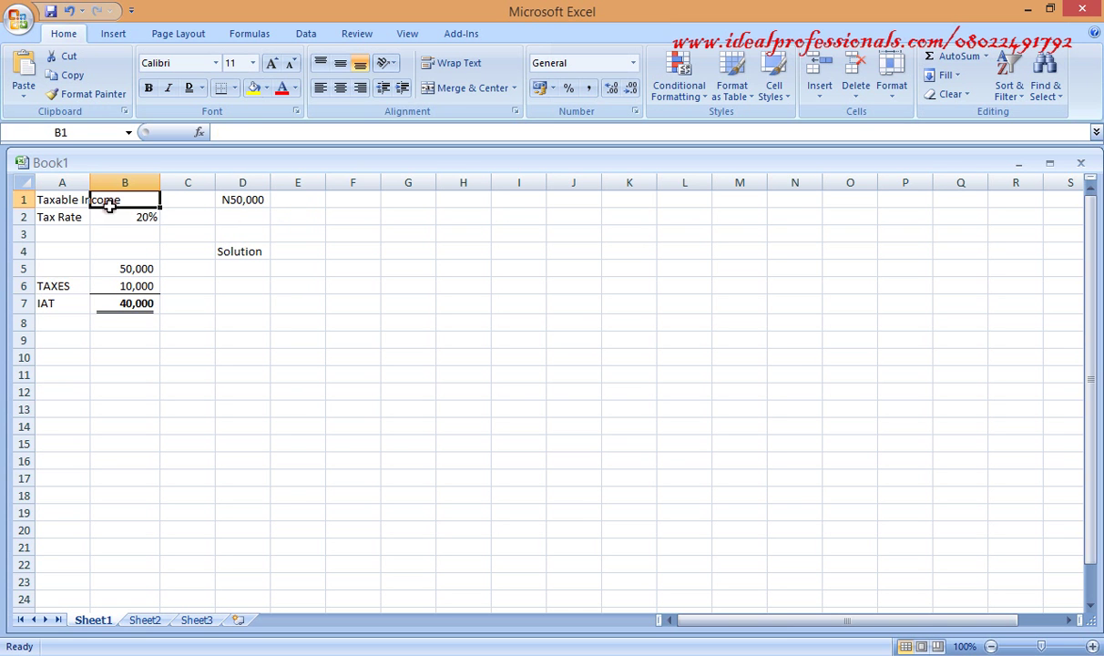
{"action": "left_click", "coordinate": [70, 199]}
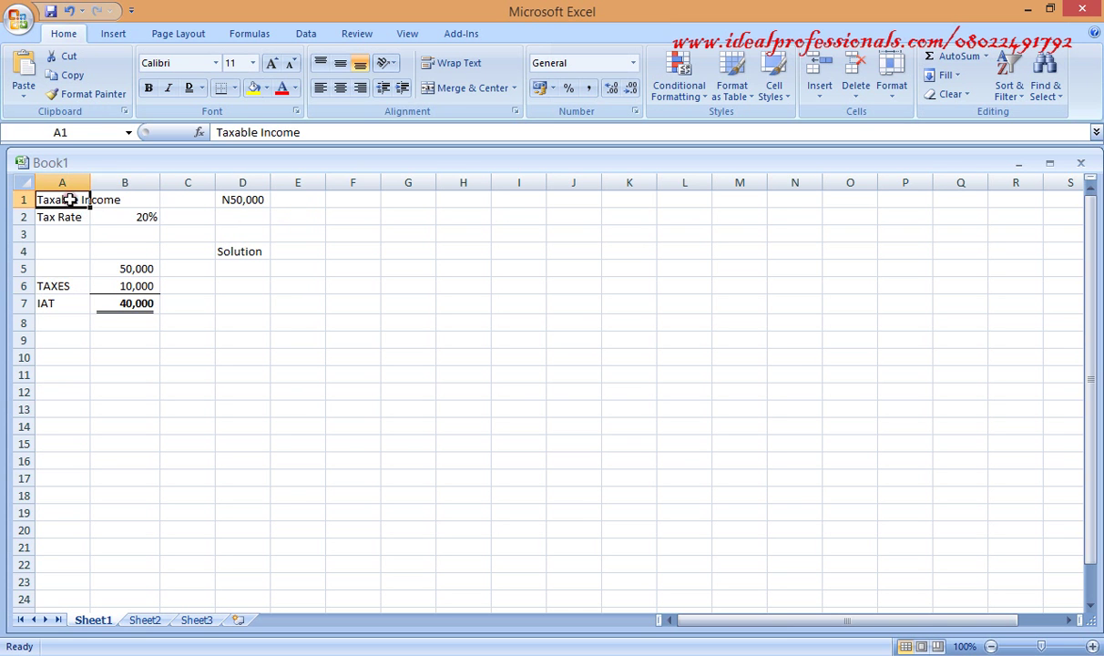
{"action": "left_click", "coordinate": [256, 200]}
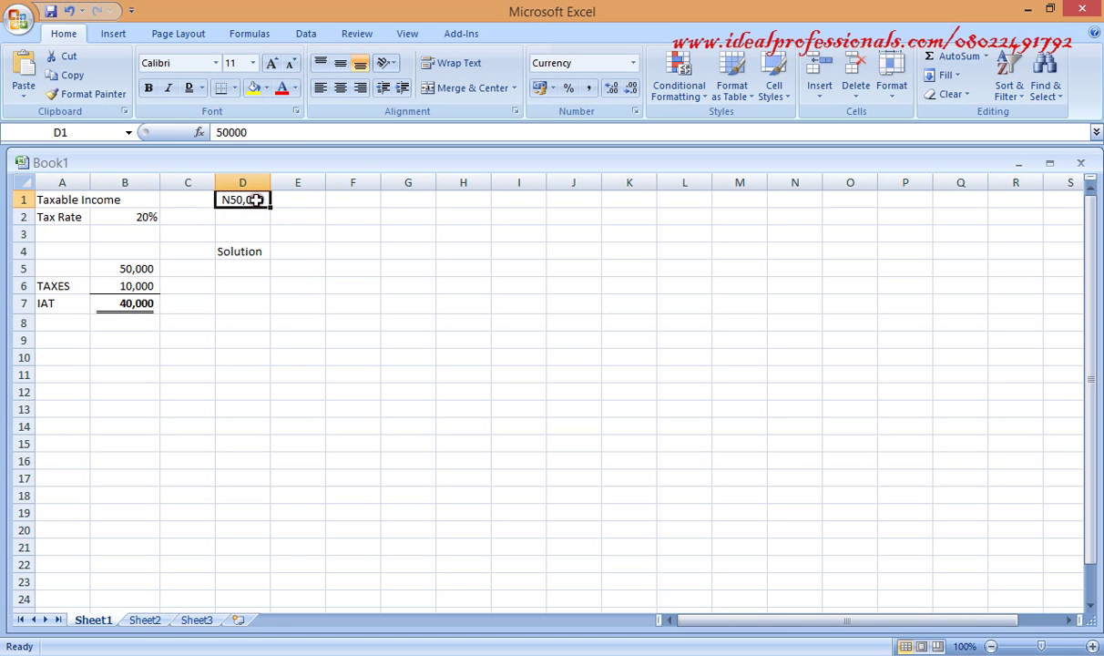
Enter the label INDEPENDENT VARIABLE in cell E1, beside the taxable income amount
{"action": "left_click", "coordinate": [307, 201]}
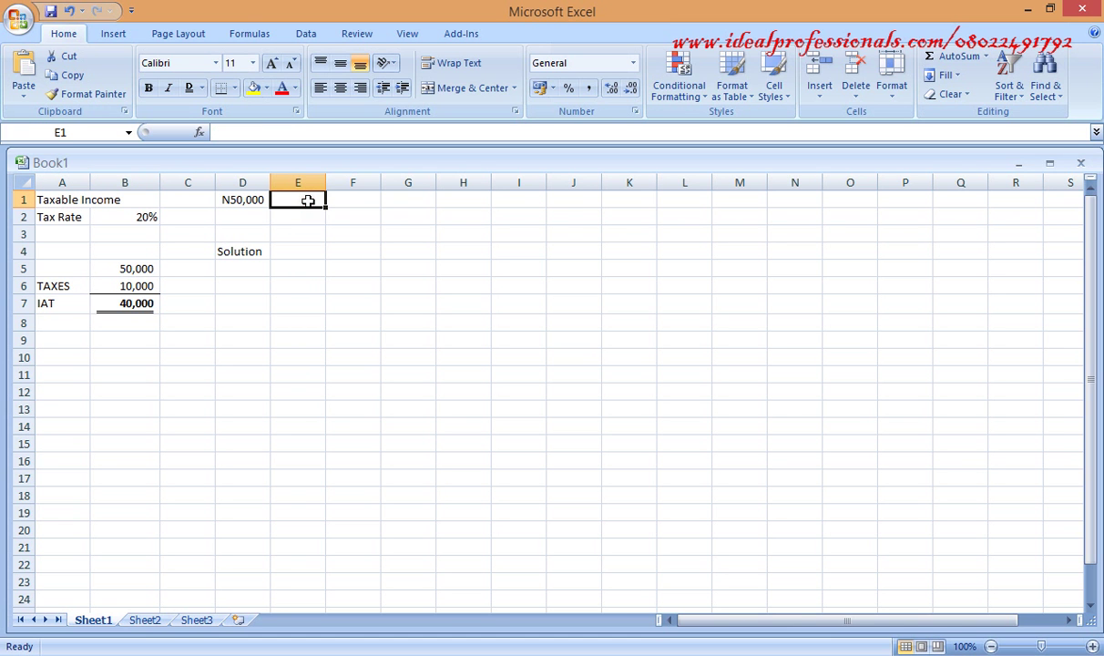
{"action": "type", "text": "i"}
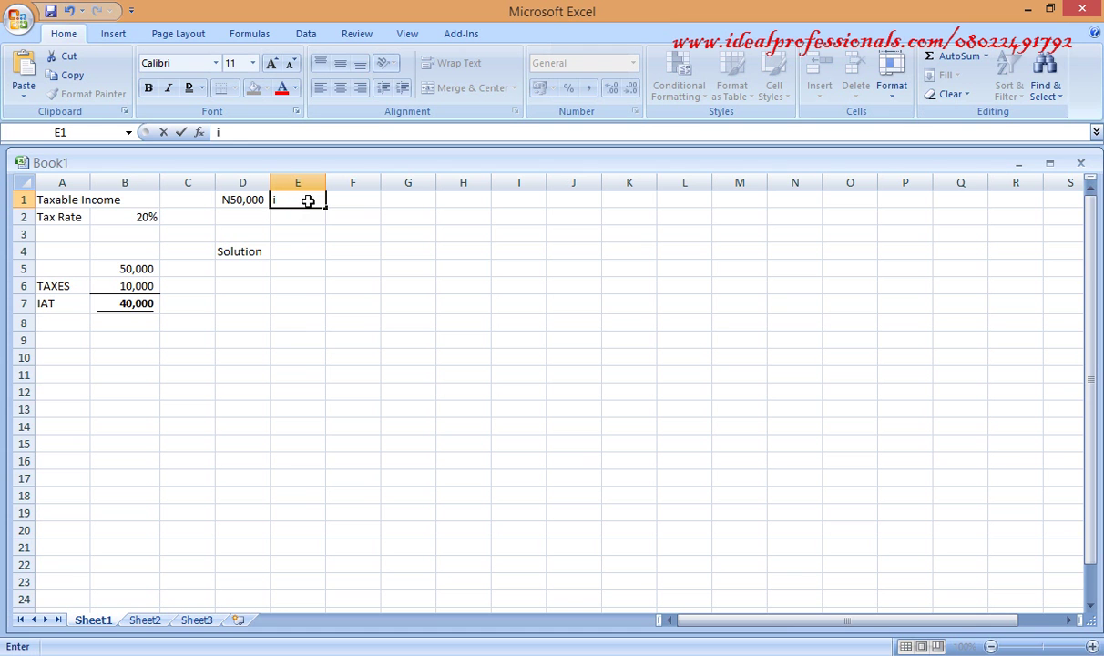
{"action": "key", "text": "BackSpace"}
{"action": "type", "text": "INDENPENDET"}
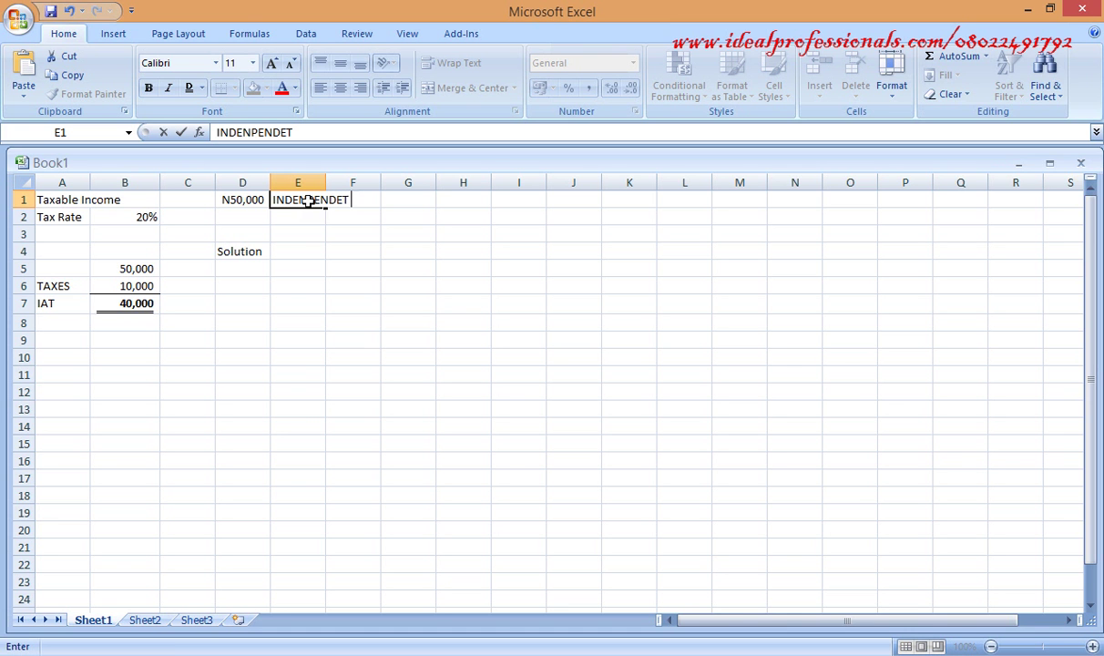
{"action": "key", "text": "BackSpace"}
{"action": "type", "text": "NT"}
{"action": "left_click", "coordinate": [308, 201]}
{"action": "key", "text": "BackSpace"}
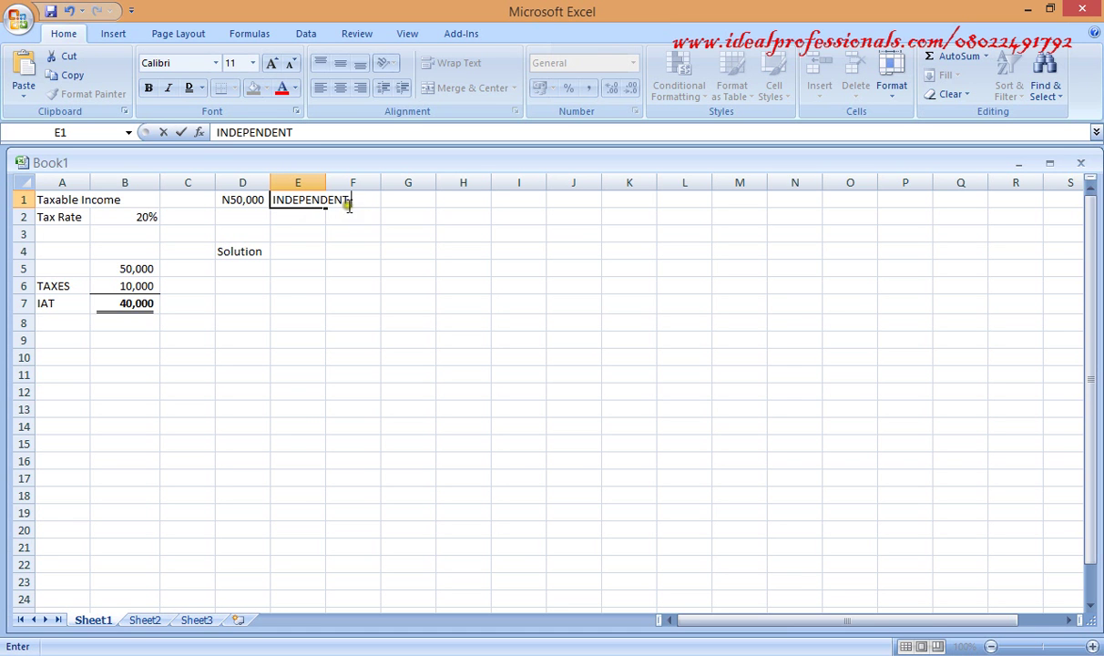
{"action": "left_click", "coordinate": [354, 203]}
{"action": "type", "text": "VARIAB"}
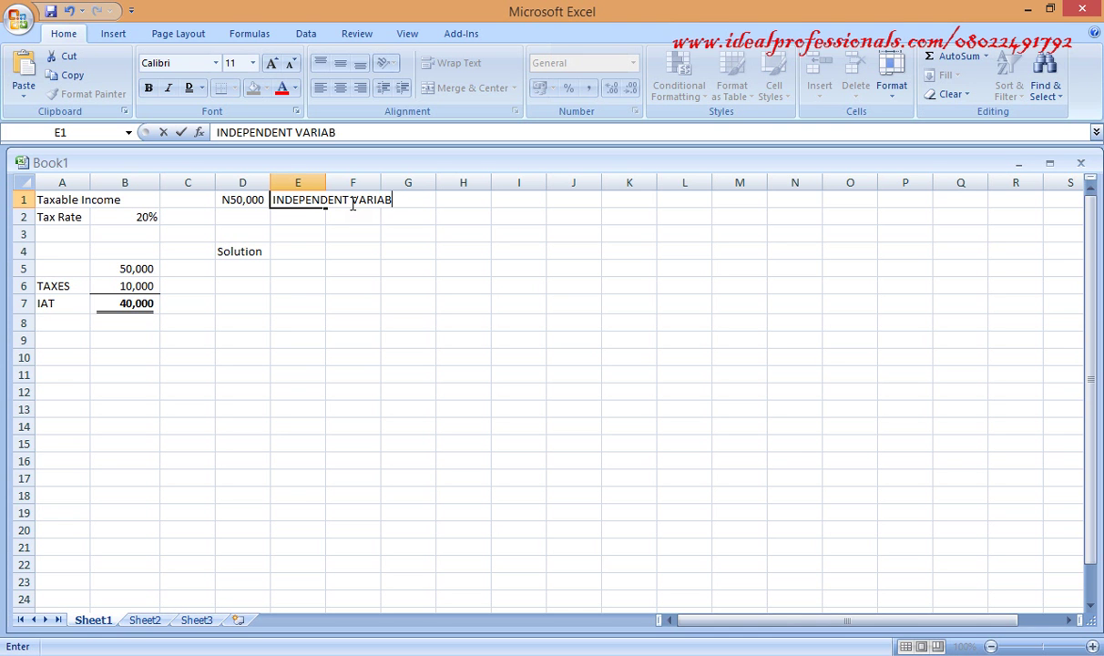
{"action": "type", "text": "LE"}
{"action": "key", "text": "Return"}
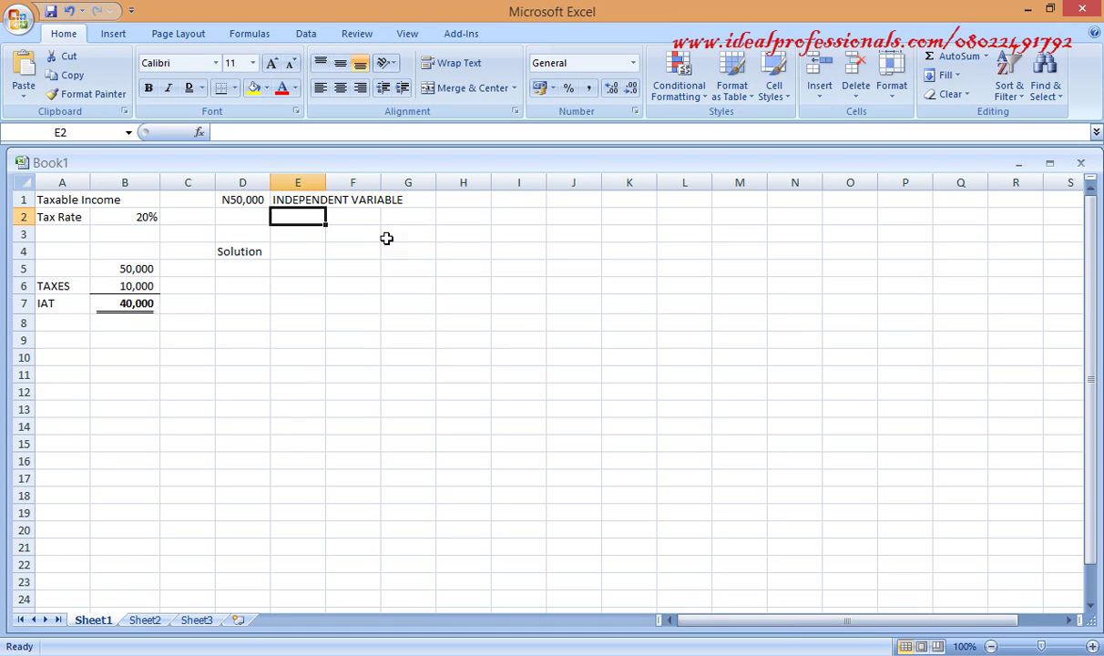
Enter the label PARAMETER in cell D2 on the Tax Rate row
{"action": "left_click", "coordinate": [240, 216]}
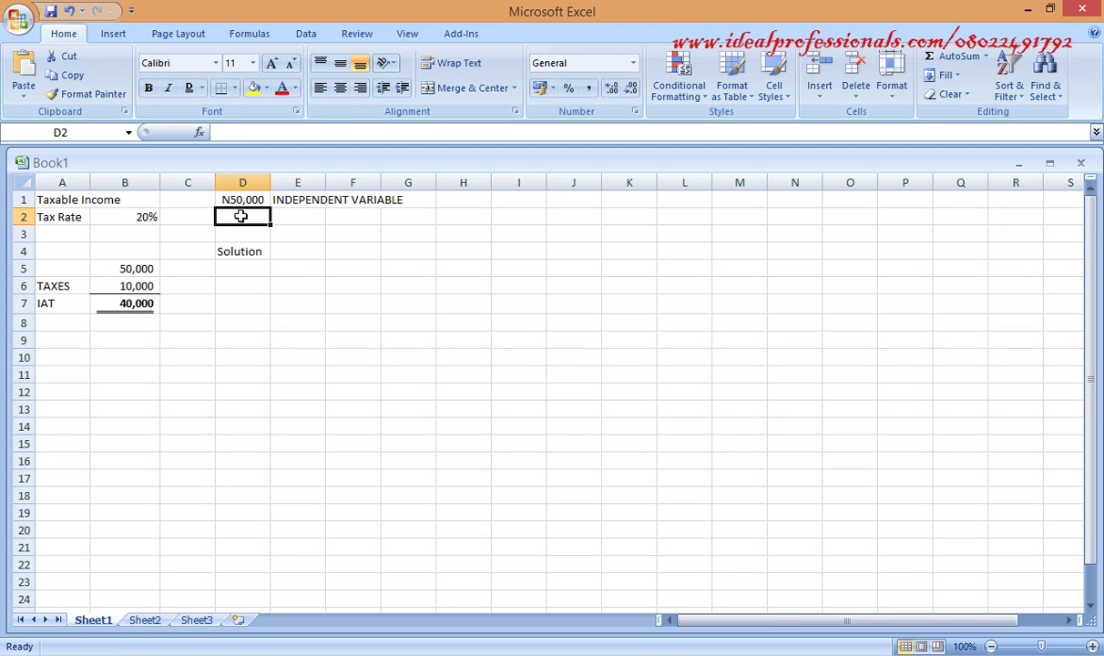
{"action": "type", "text": "PARA"}
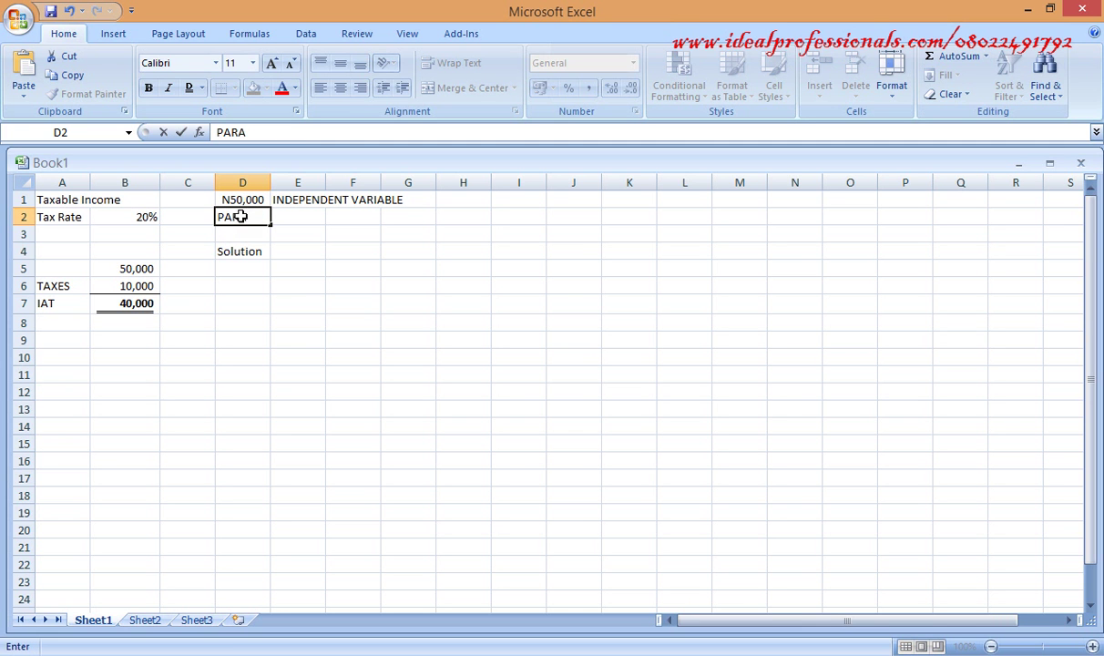
{"action": "type", "text": "METER"}
{"action": "key", "text": "Return"}
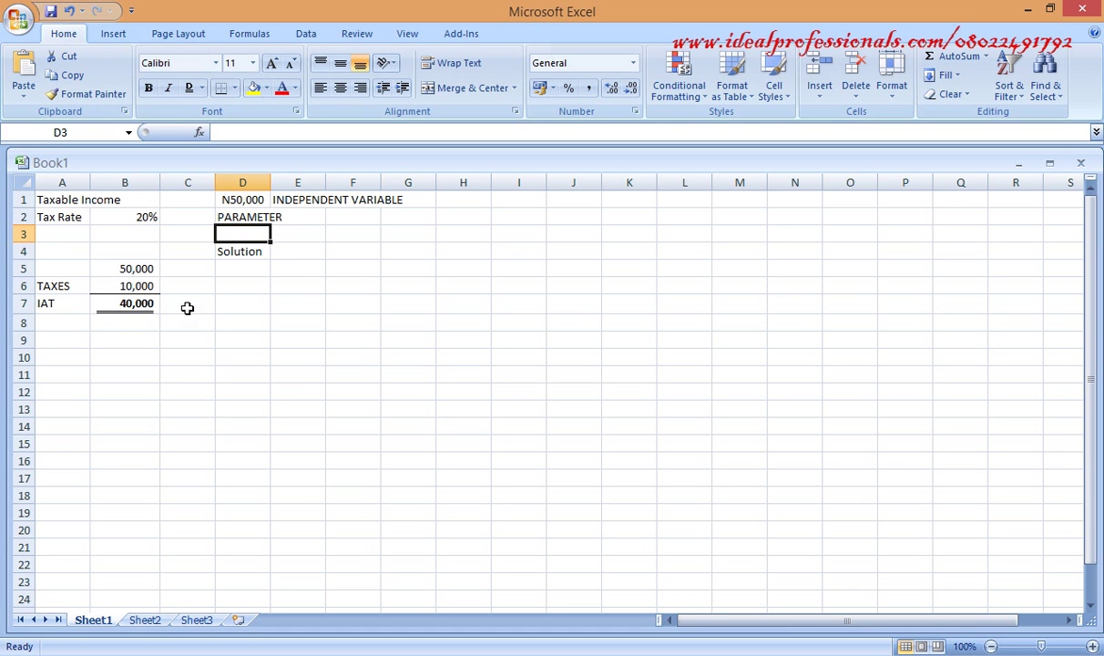
Enter the label DEPENDENT VARIABLE in cell C7, beside the after-tax income
{"action": "left_click", "coordinate": [188, 305]}
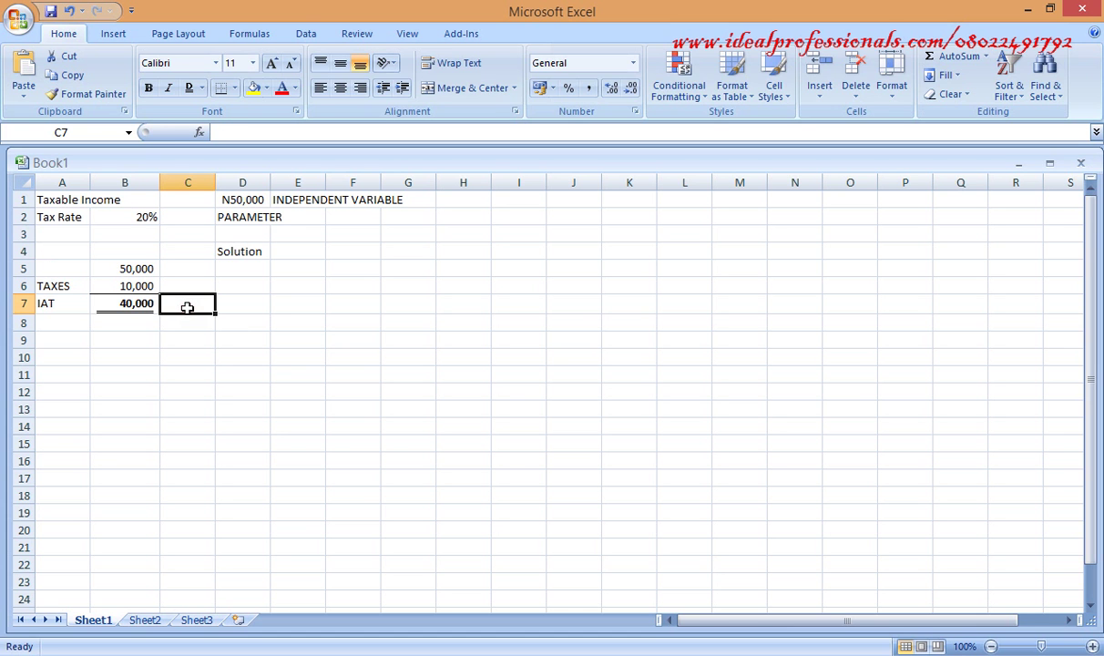
{"action": "type", "text": "DEP"}
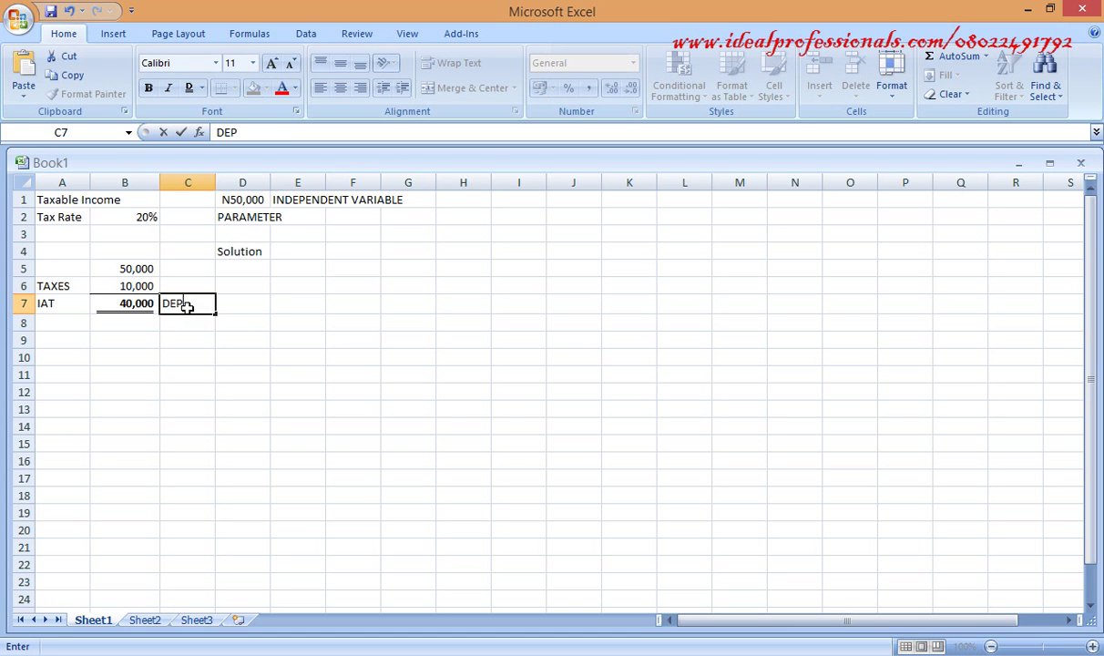
{"action": "type", "text": "ENDENT "}
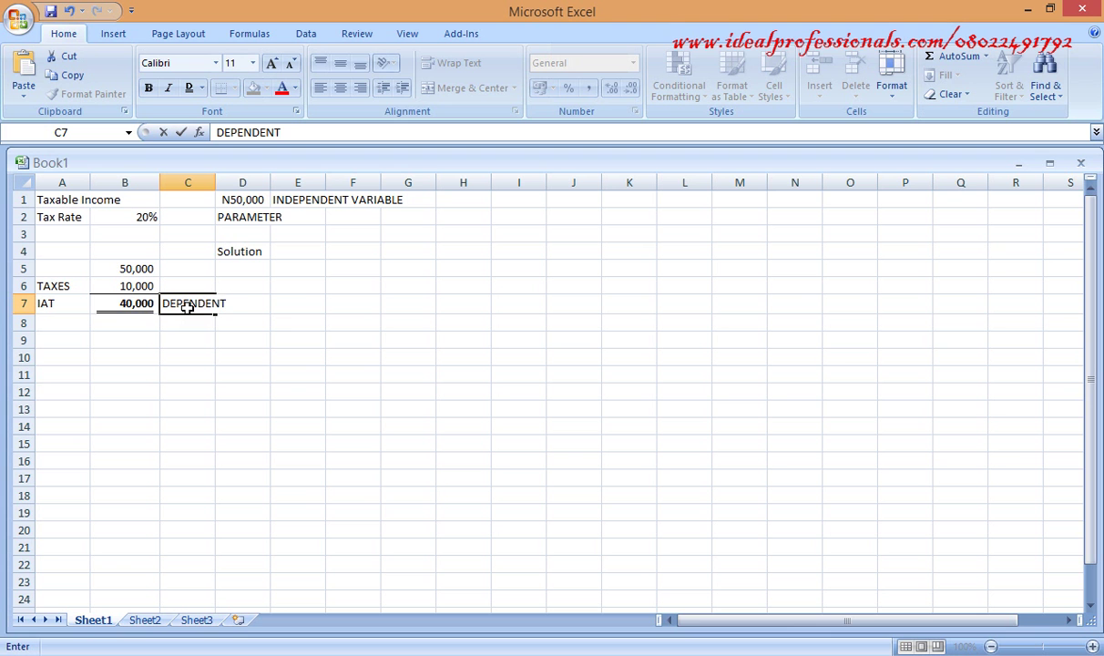
{"action": "type", "text": "VARIABLE"}
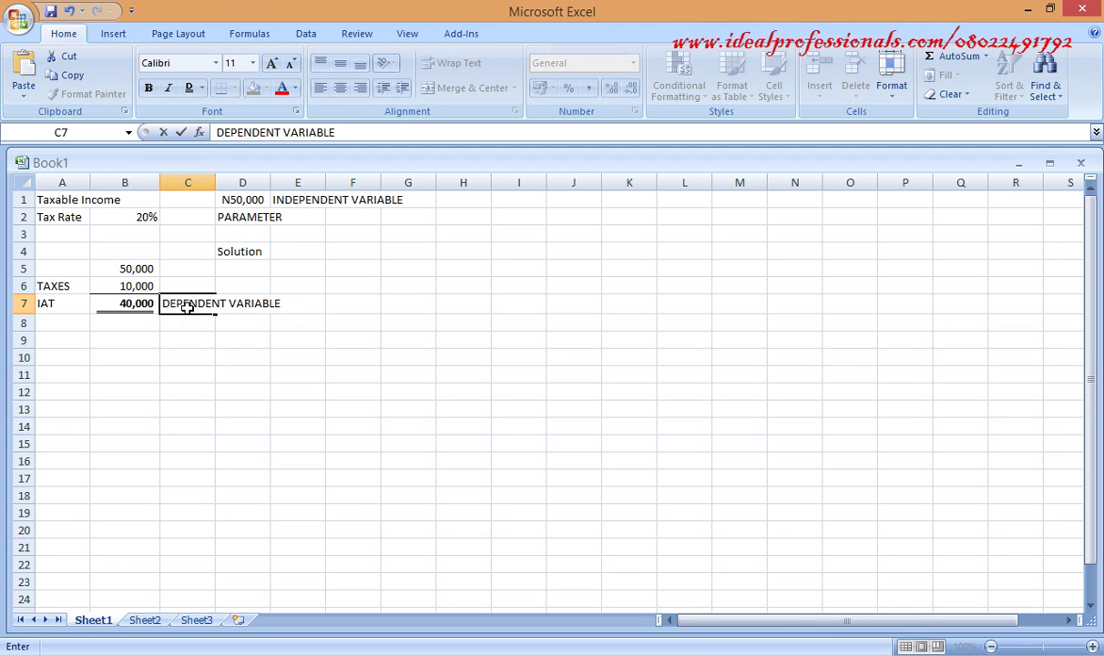
{"action": "key", "text": "Return"}
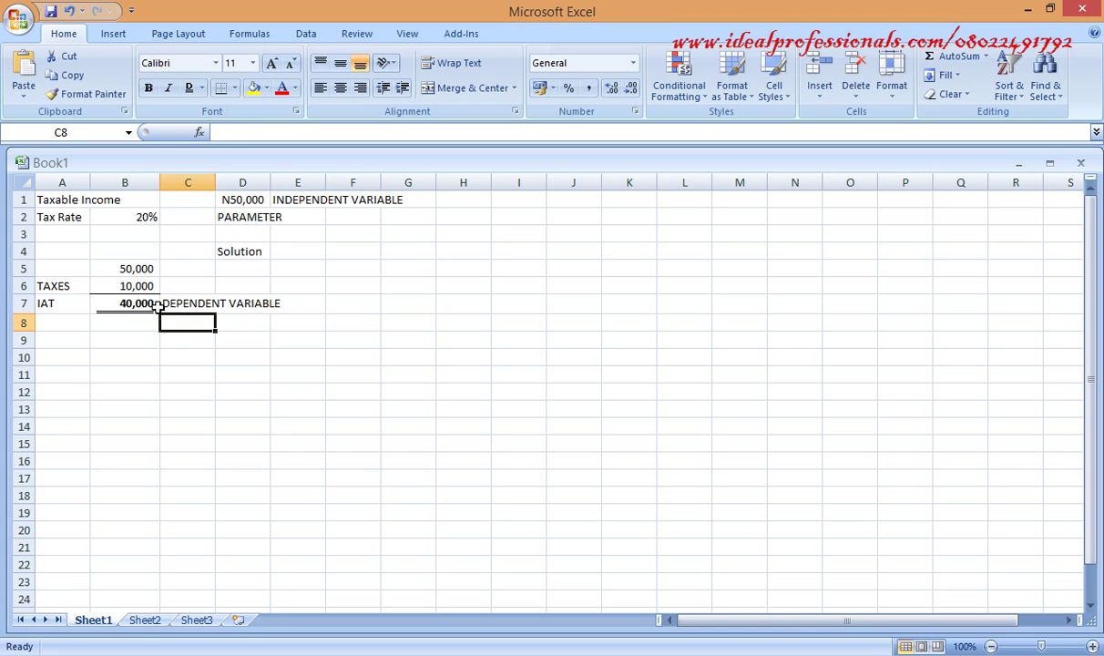
Select the after-tax income in B7, then switch to the Introduction to Financial Modeling document
{"action": "left_click", "coordinate": [144, 304]}
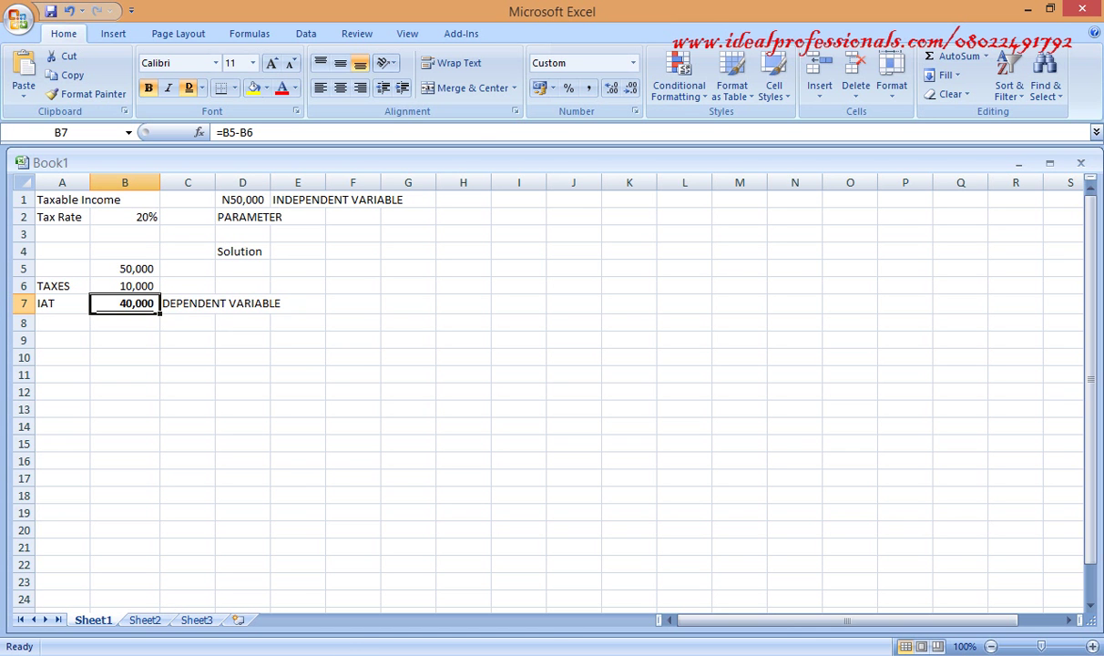
{"action": "left_click", "coordinate": [306, 591]}
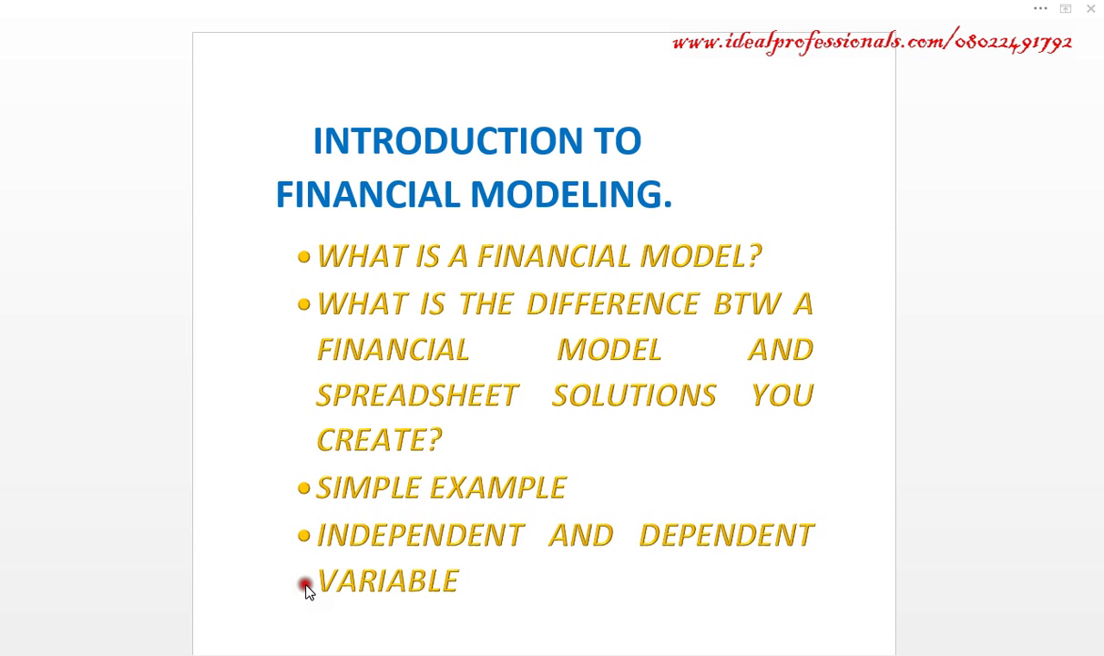